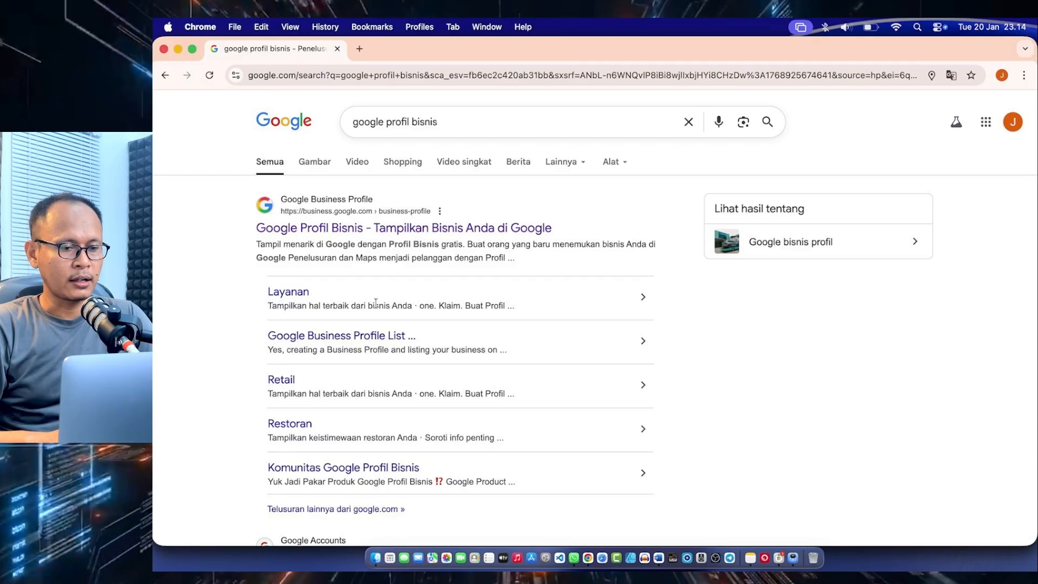
# Open the Google Profil Bisnis site from the search results and start creating a new business profile
pyautogui.click(366, 231)
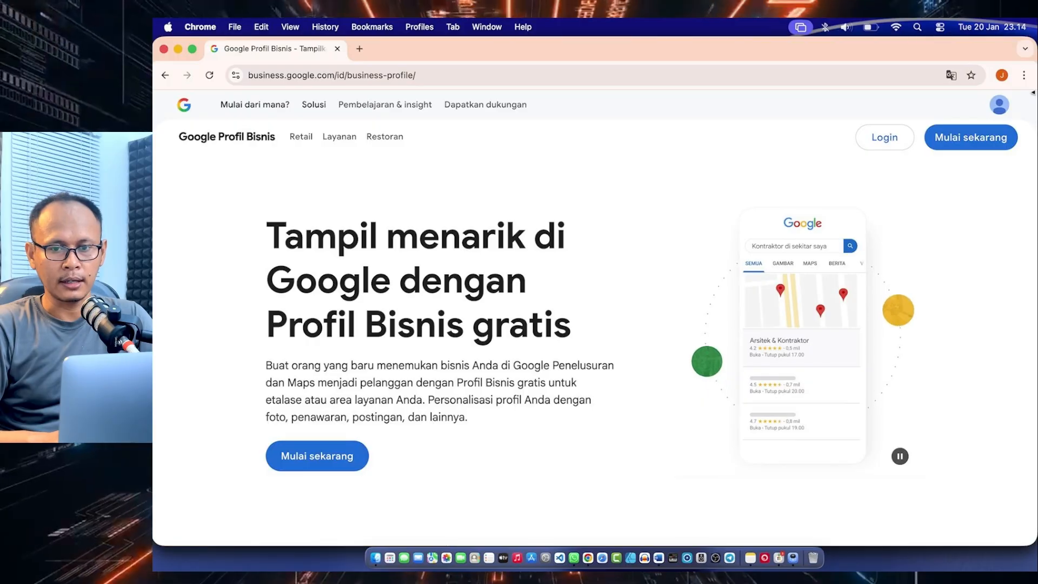
pyautogui.click(966, 148)
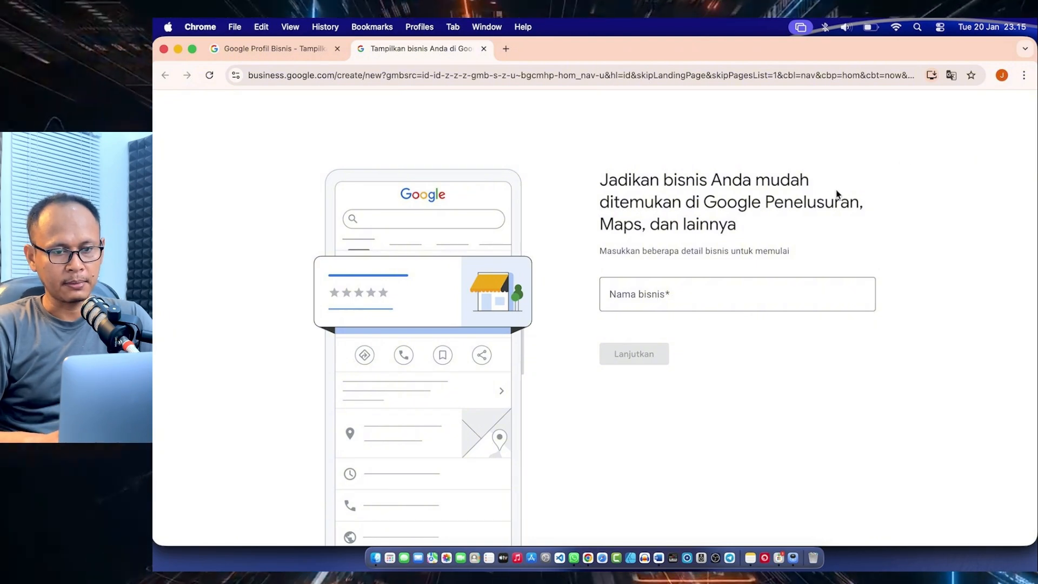
pyautogui.scroll(-1, 837, 197)
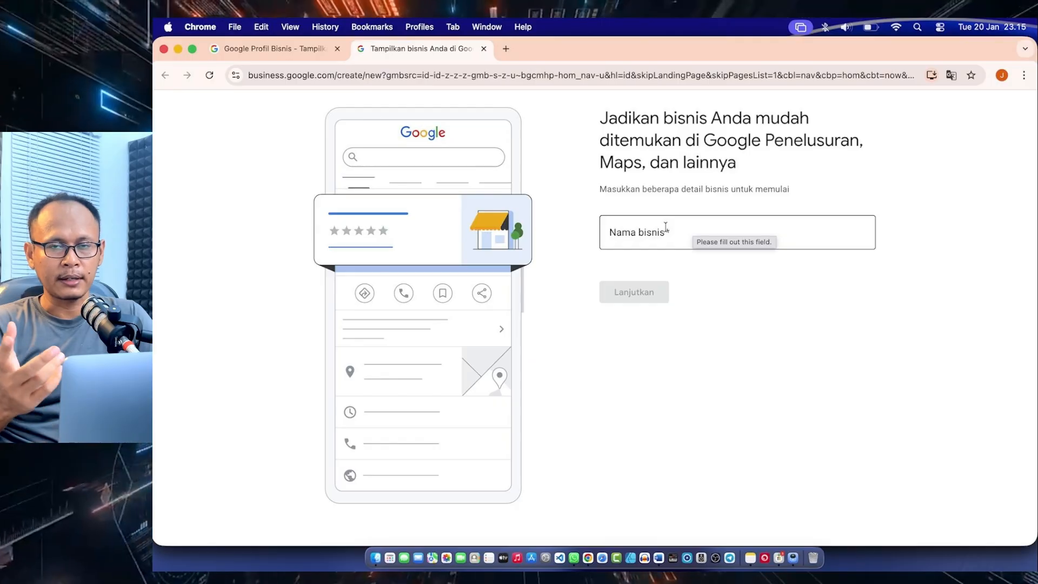
pyautogui.click(646, 236)
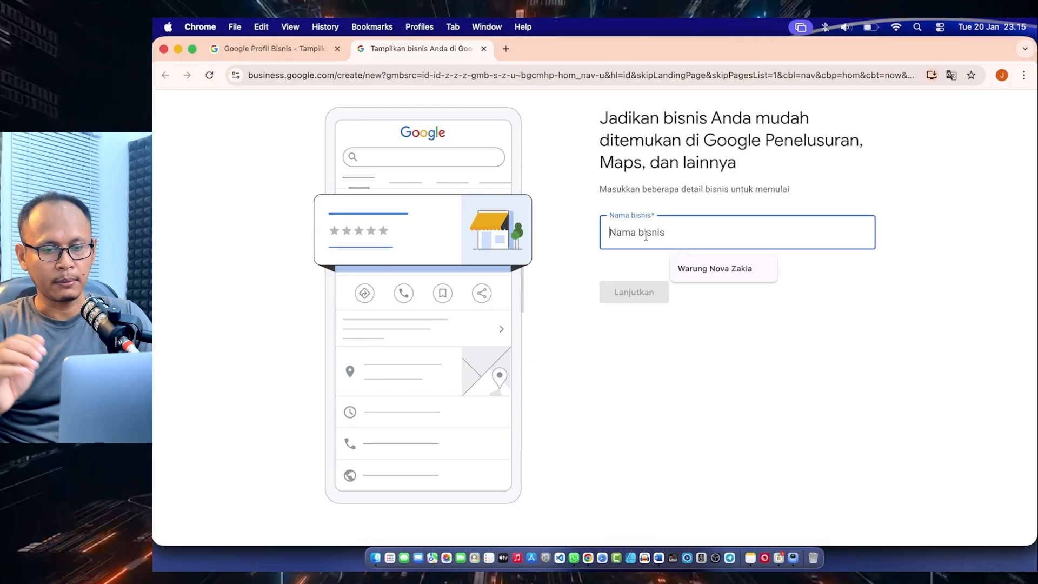
pyautogui.click(691, 268)
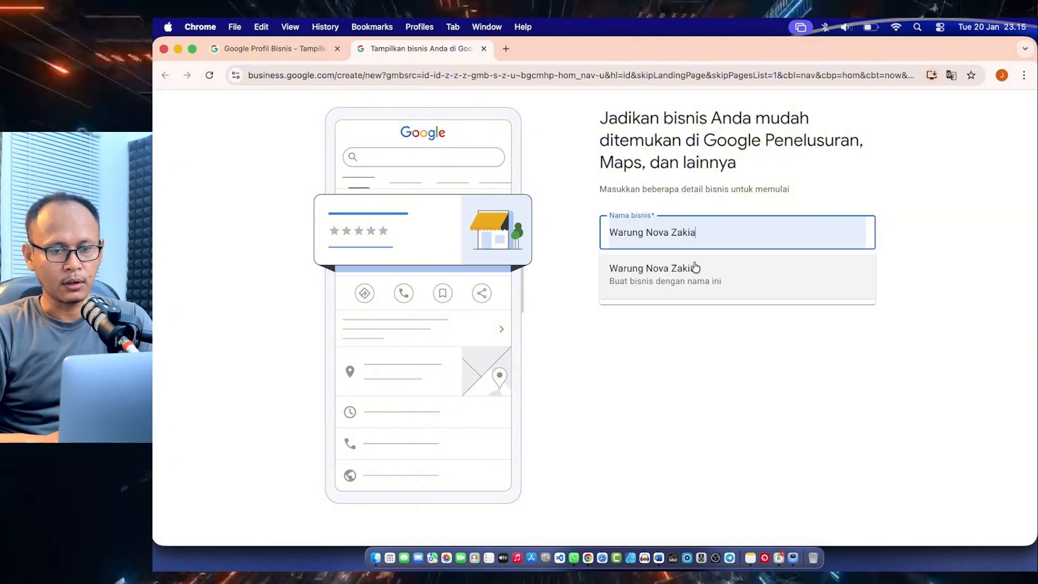
pyautogui.press('BackSpace')
pyautogui.press('BackSpace')
pyautogui.press('BackSpace')
pyautogui.press('BackSpace')
pyautogui.press('BackSpace')
pyautogui.press('BackSpace')
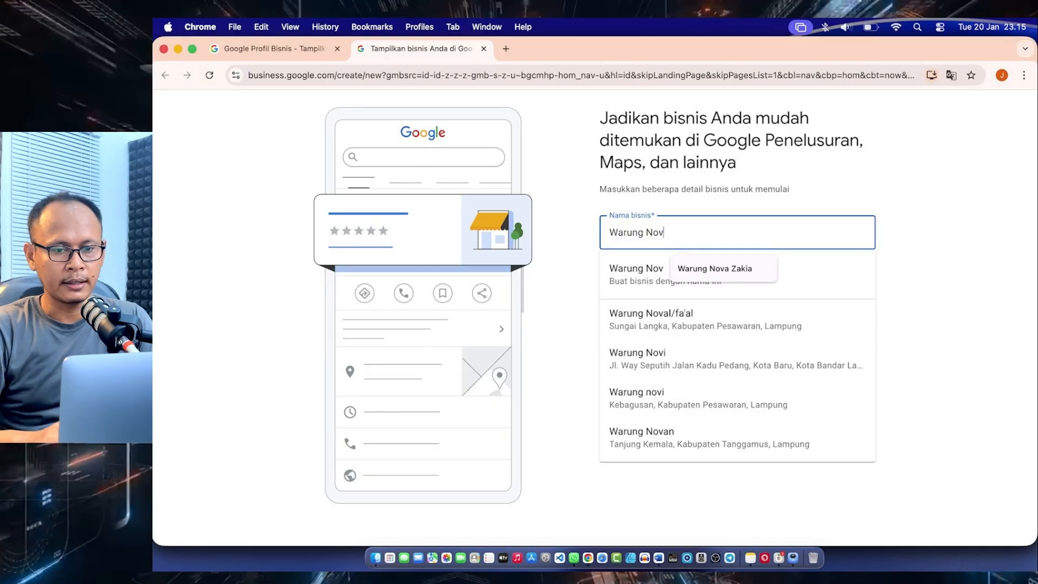
pyautogui.press('BackSpace')
pyautogui.write('a')
pyautogui.click(575, 239)
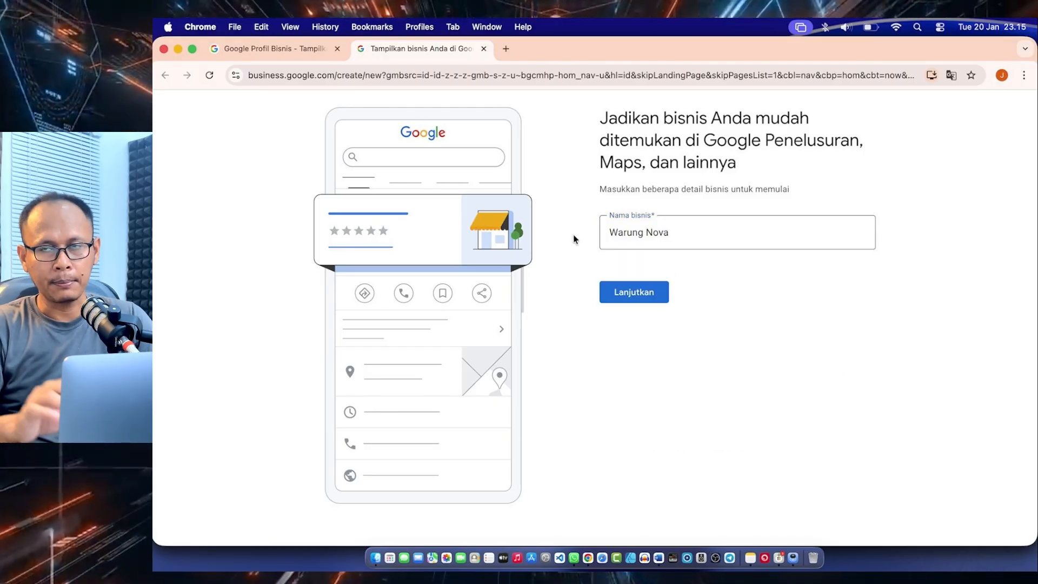
# Set the business name to "Bengkel Jian Motor" and continue to the business type question
pyautogui.tripleClick(691, 229)
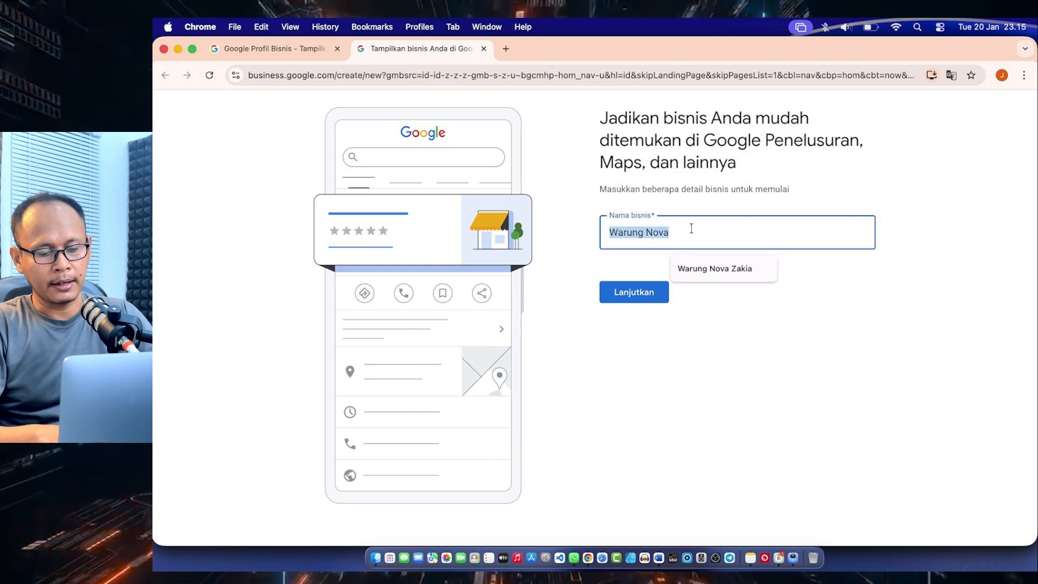
pyautogui.write('Bengkel')
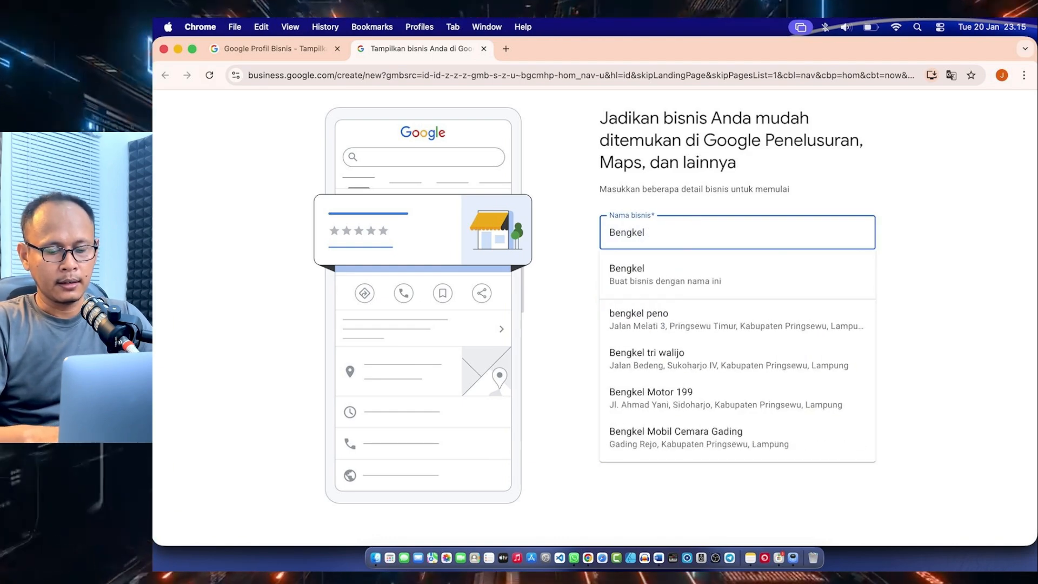
pyautogui.write(' Jian')
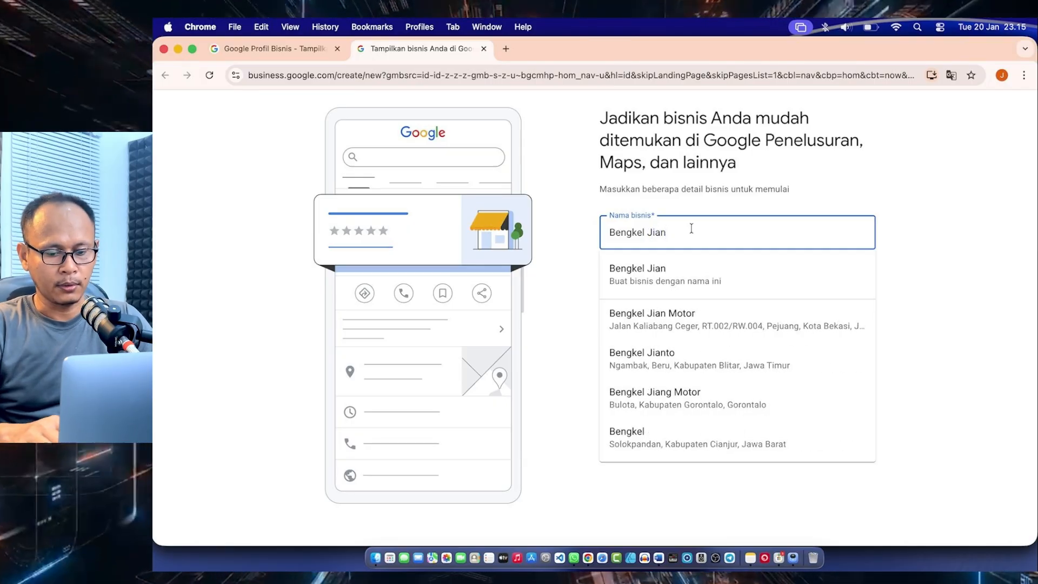
pyautogui.write(' Motor')
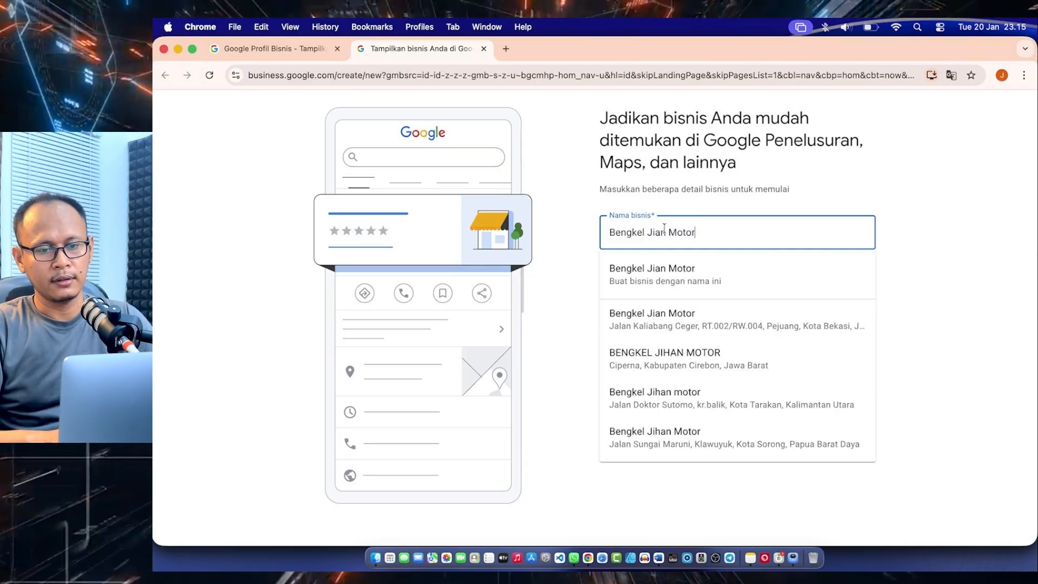
pyautogui.click(569, 252)
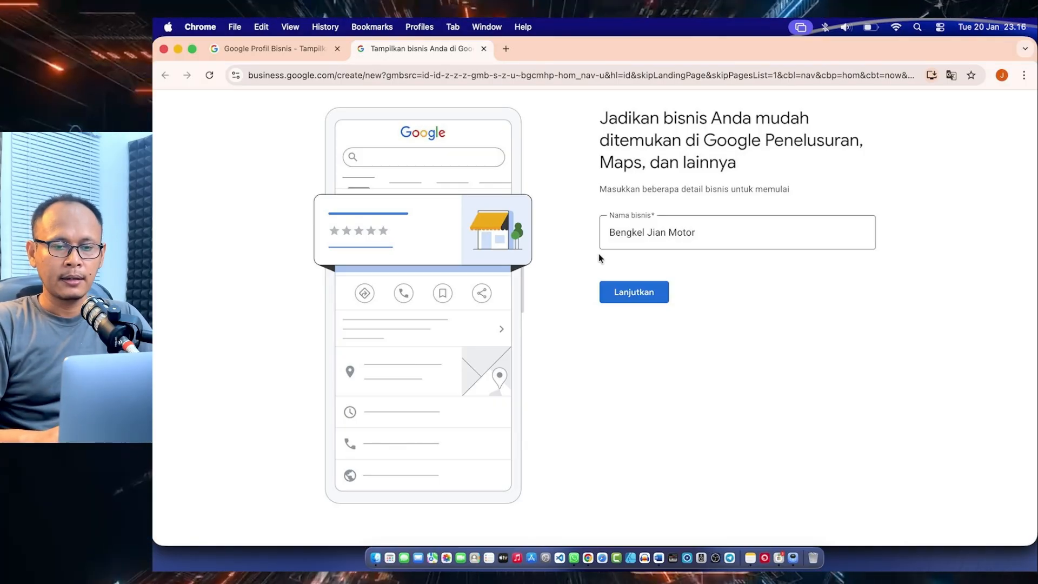
pyautogui.click(751, 239)
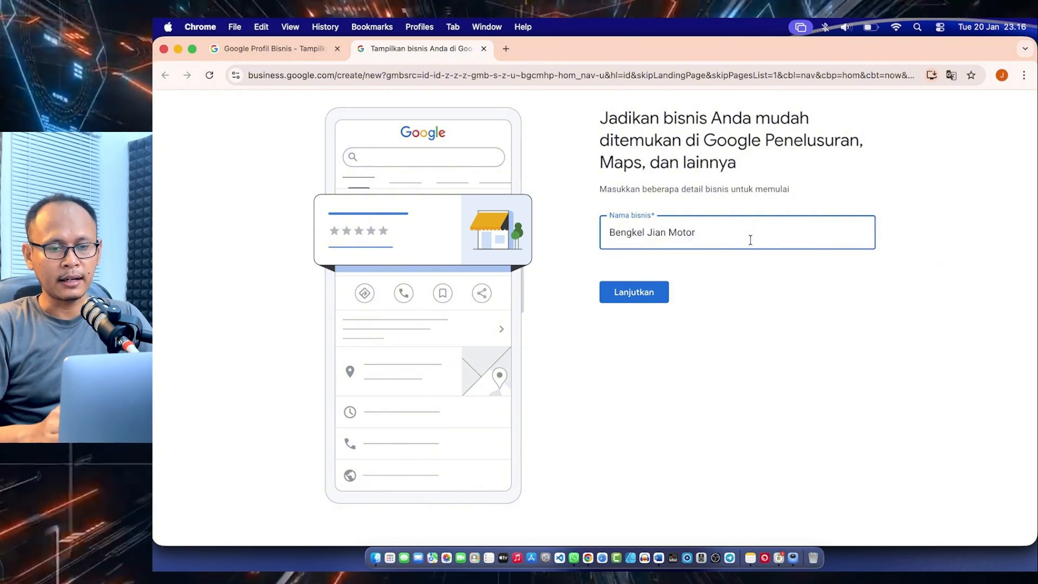
pyautogui.click(634, 294)
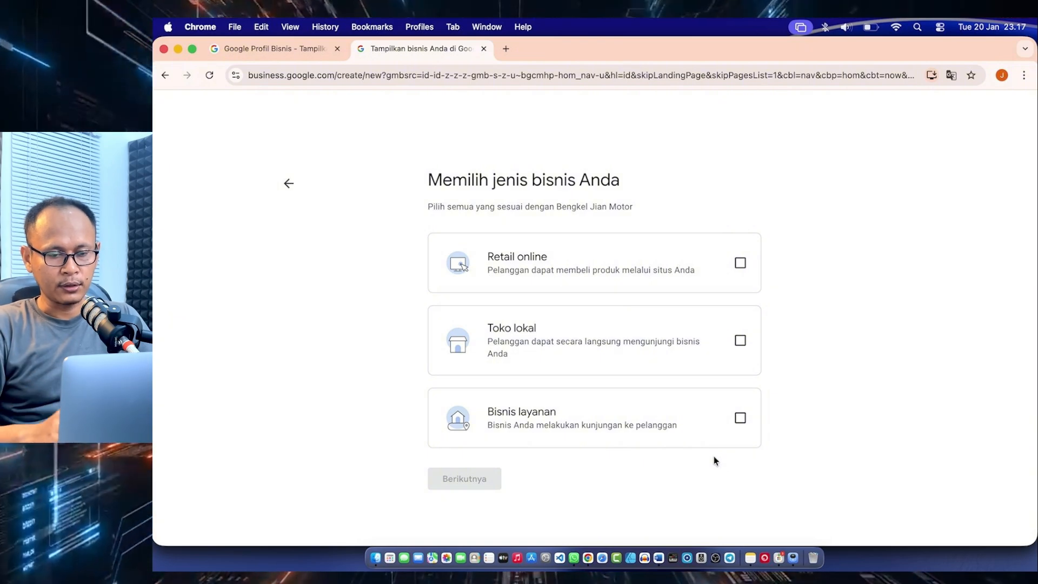
# Choose Toko lokal as the business type and set the business category to Bengkel Sepeda Motor
pyautogui.click(740, 341)
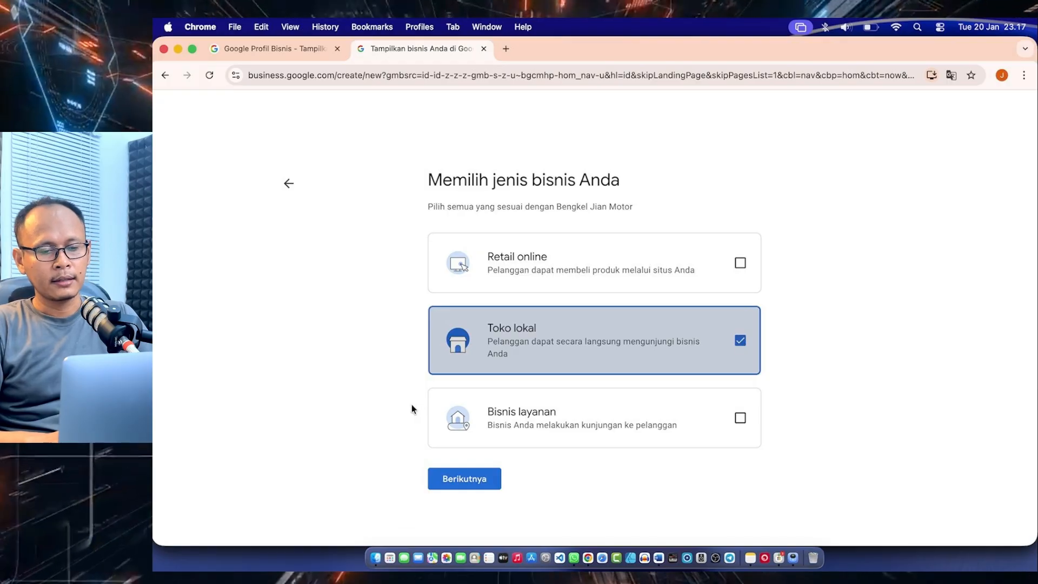
pyautogui.click(455, 481)
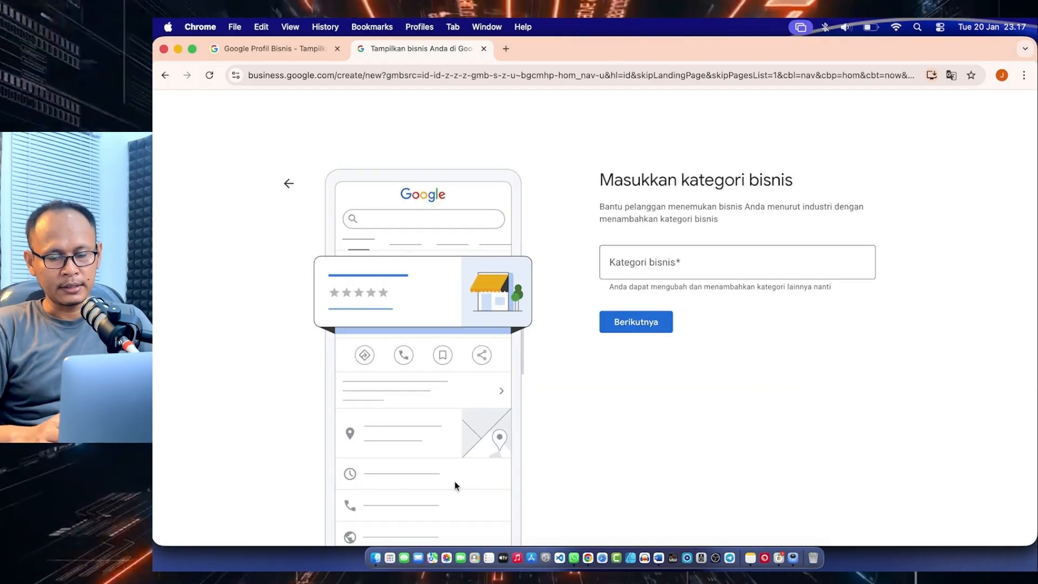
pyautogui.click(623, 271)
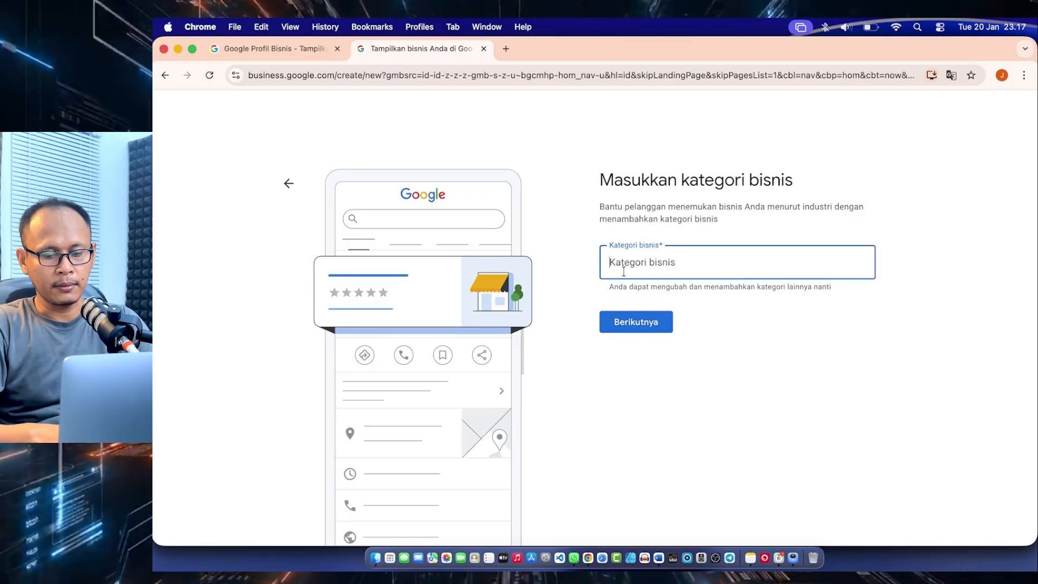
pyautogui.write('bengkel motor')
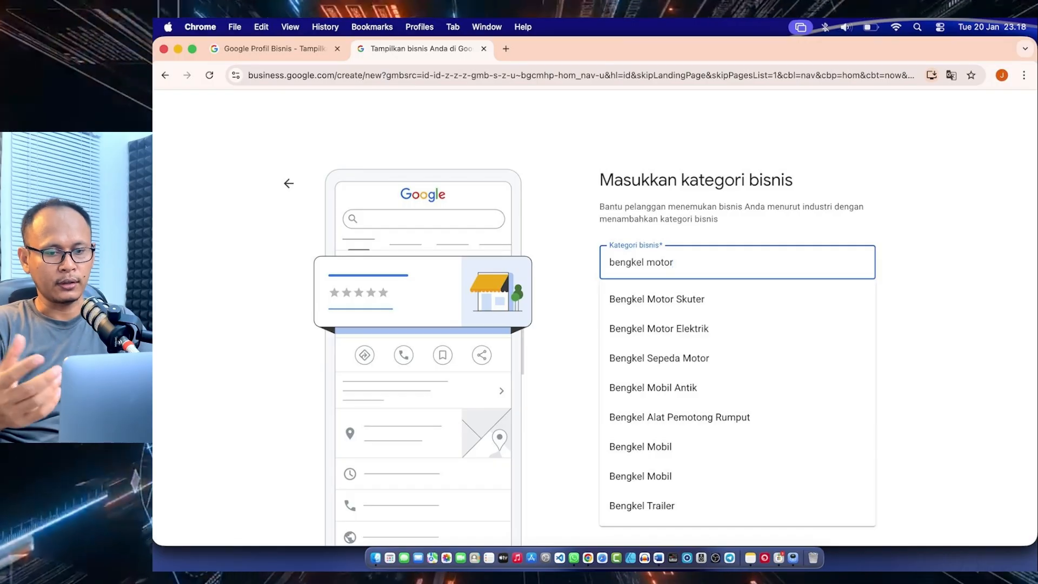
pyautogui.click(682, 360)
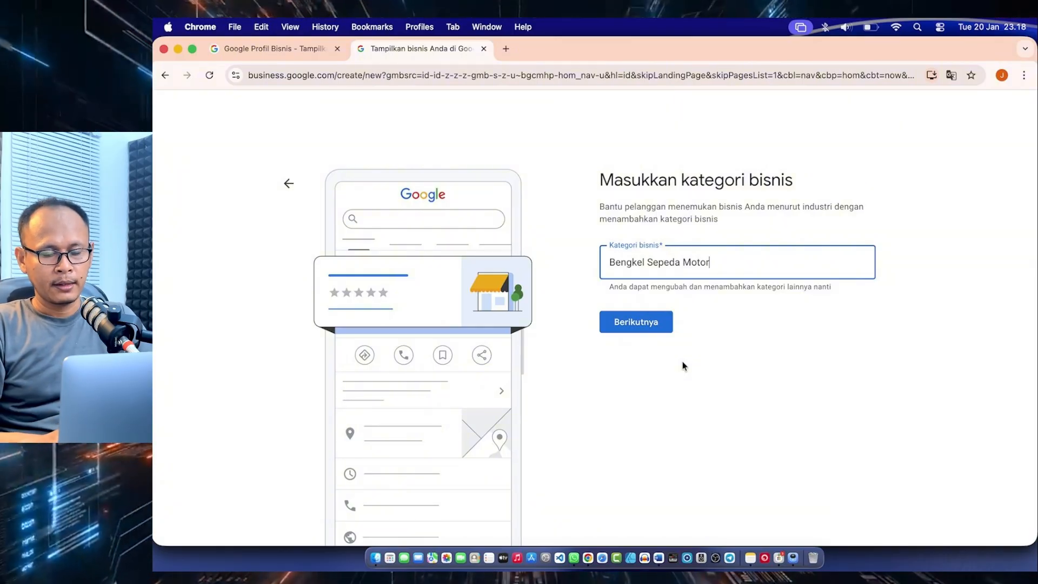
pyautogui.click(644, 324)
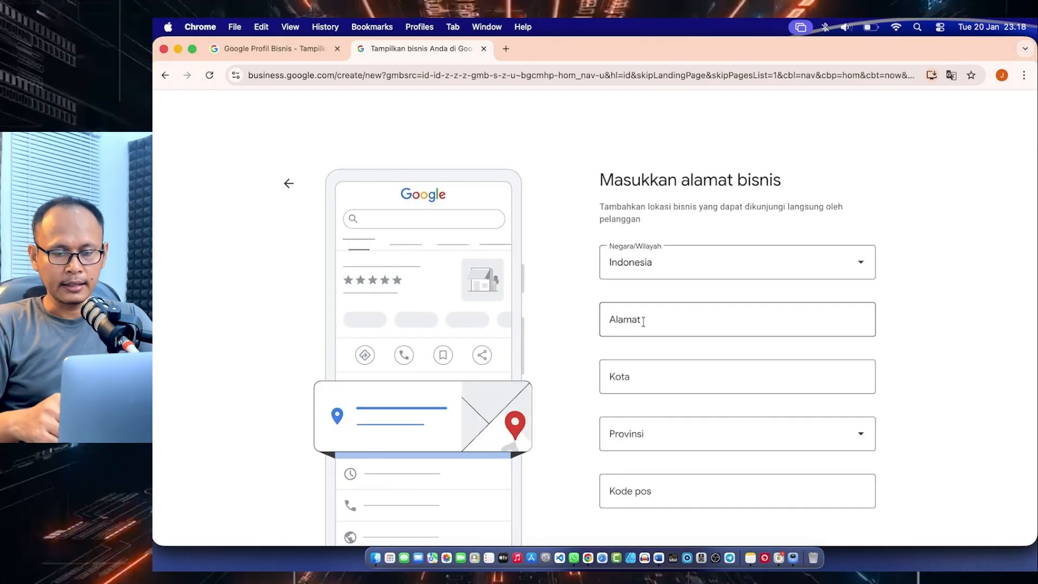
# Submit the business's street address, city, province and postal code, and answer "Tidak satu pun" to the suggested existing profiles
pyautogui.scroll(-2, 643, 321)
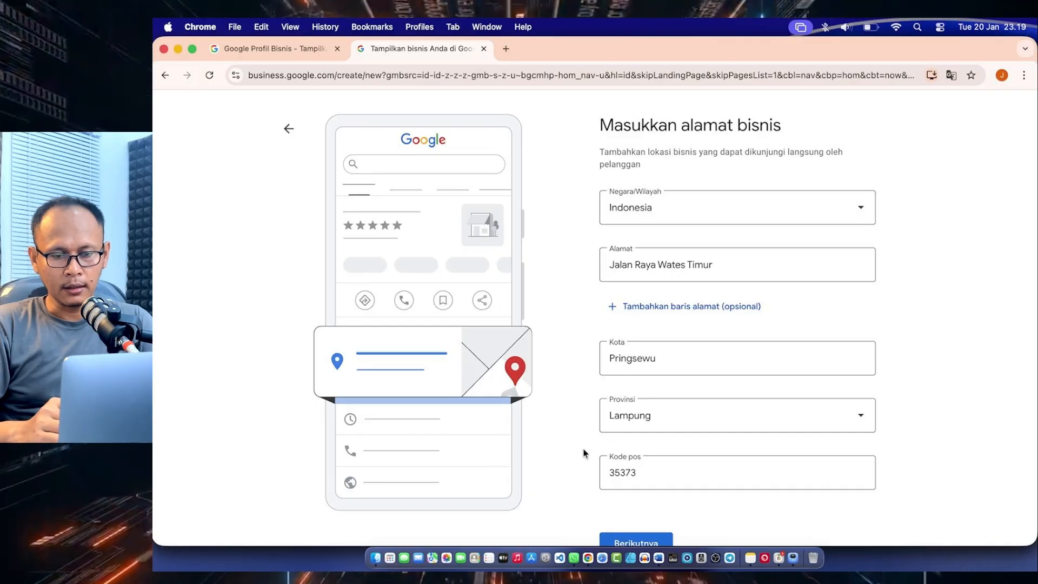
pyautogui.scroll(-2, 584, 453)
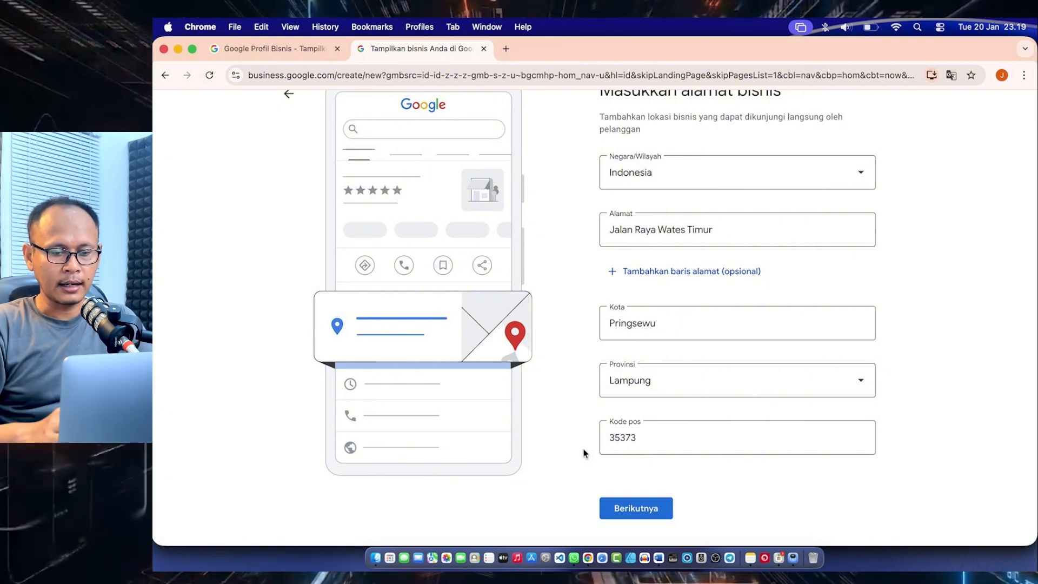
pyautogui.scroll(-1, 583, 453)
pyautogui.click(626, 496)
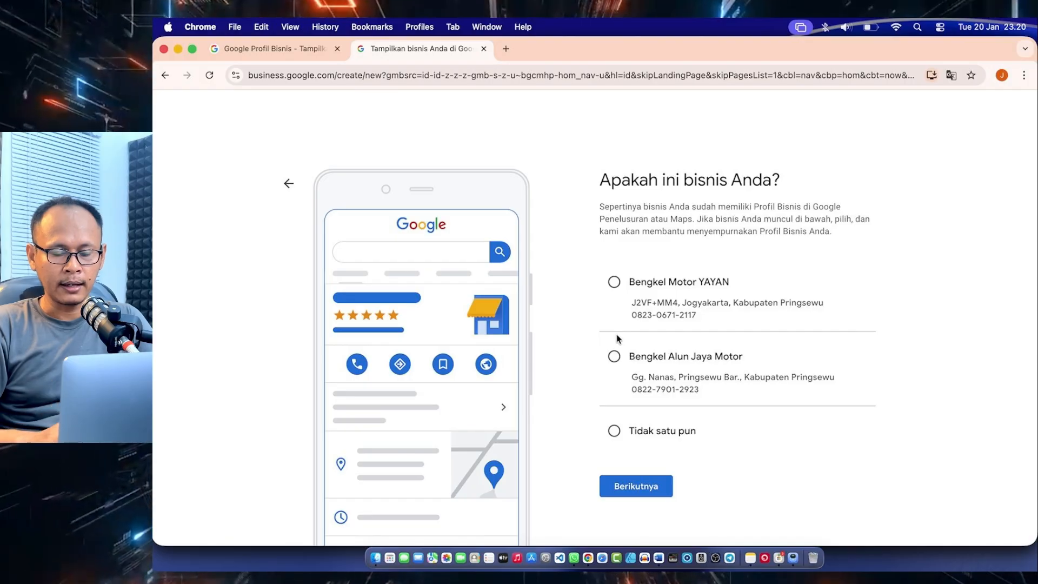
pyautogui.click(612, 430)
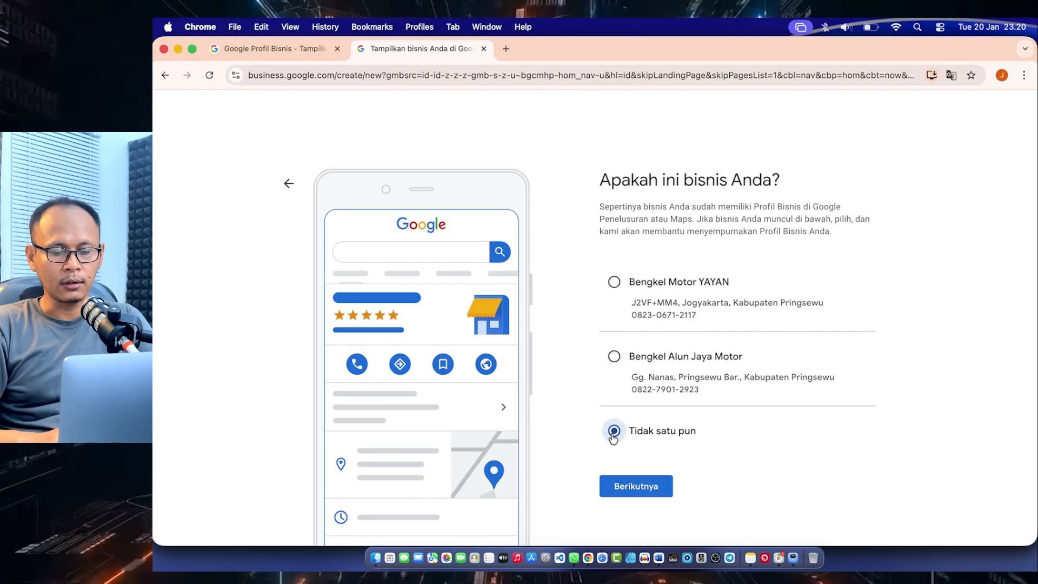
pyautogui.click(630, 493)
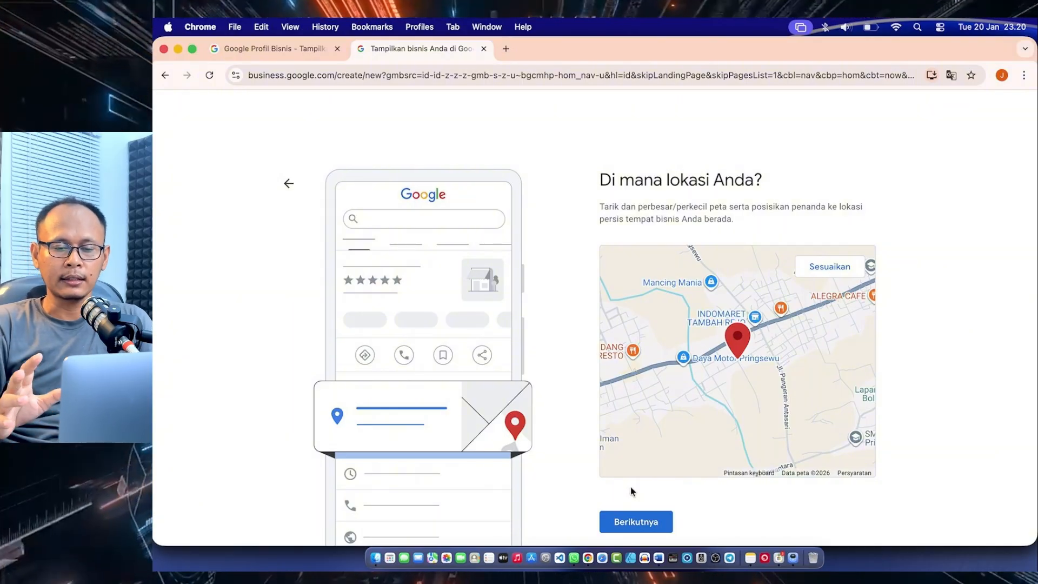
# Reposition the map marker onto the main road beside Konter Matrickz Cell and confirm it as the business location
pyautogui.scroll(-2, 743, 317)
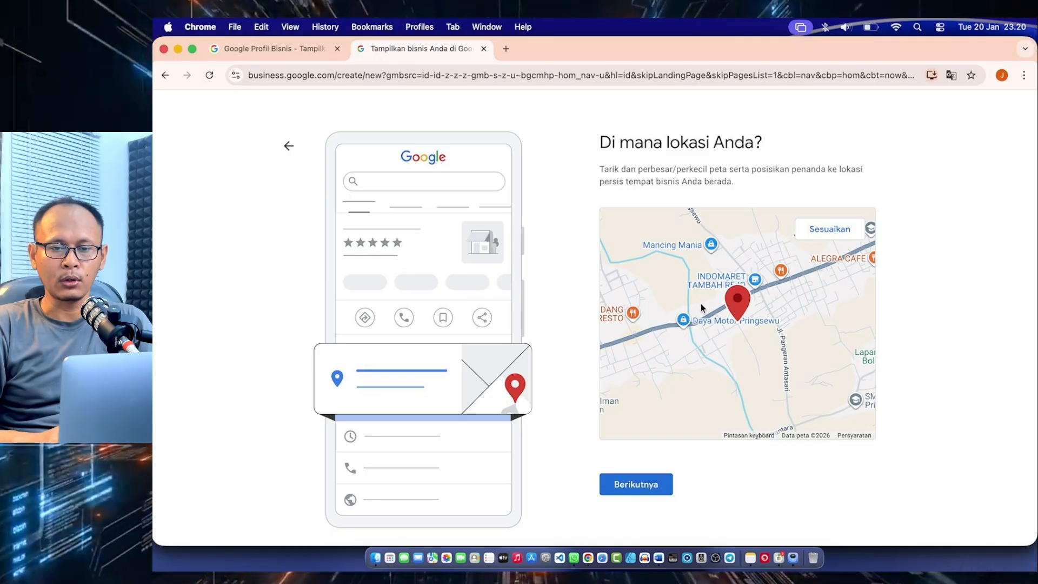
pyautogui.click(829, 232)
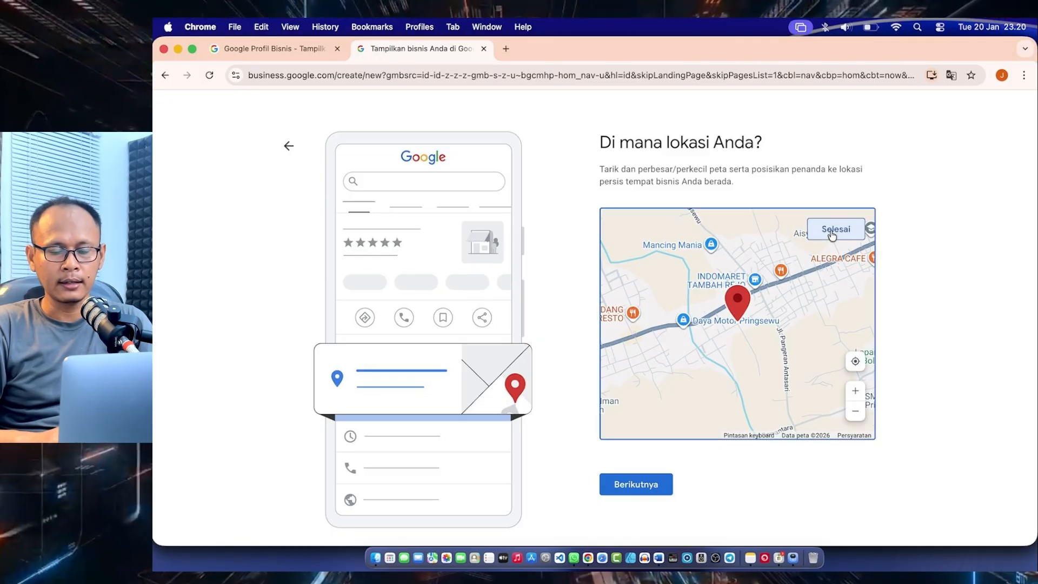
pyautogui.moveTo(741, 308); pyautogui.dragTo(764, 344)
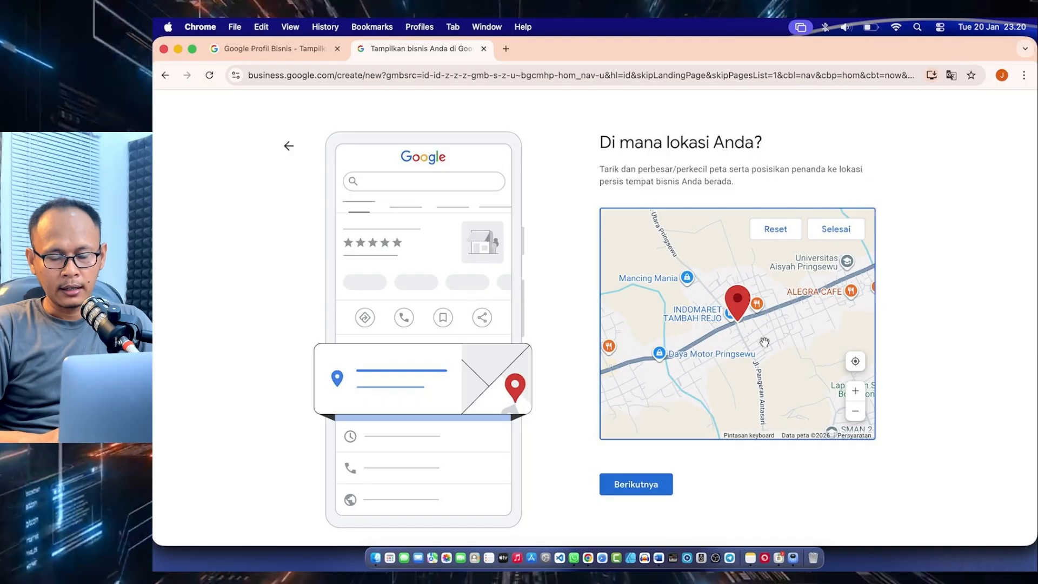
pyautogui.click(854, 392)
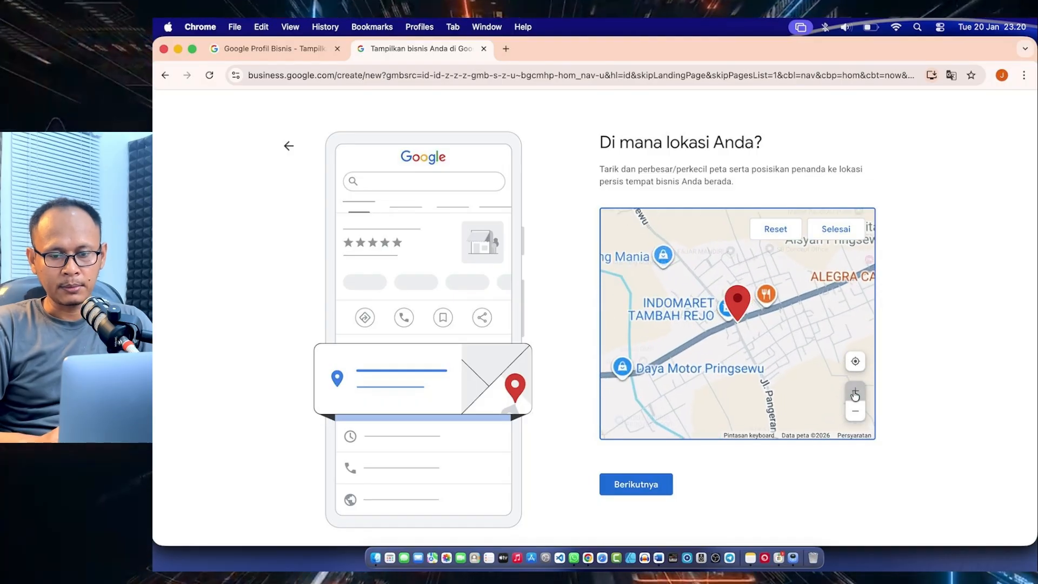
pyautogui.click(854, 392)
pyautogui.click(855, 393)
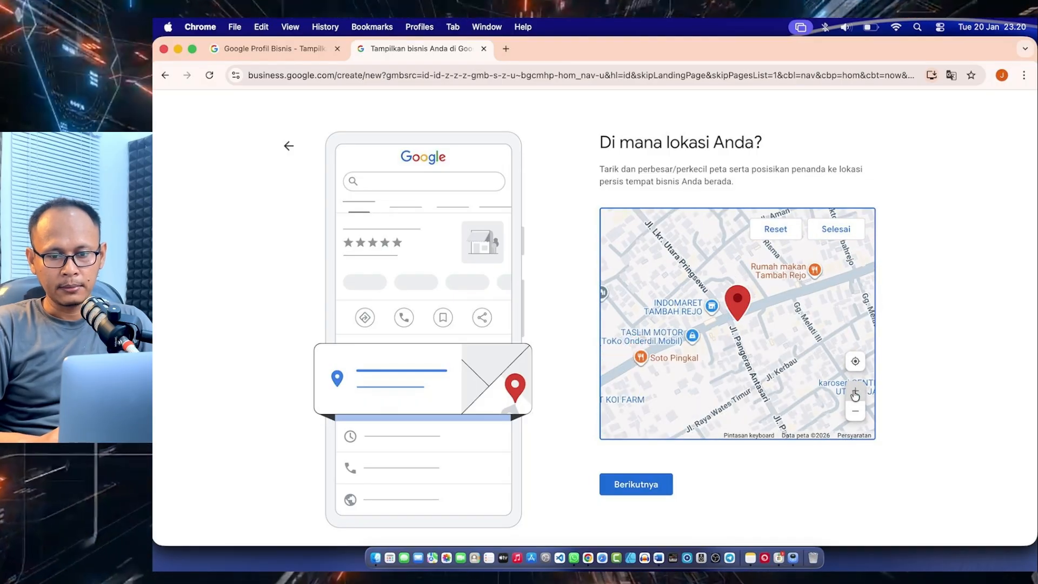
pyautogui.click(855, 393)
pyautogui.moveTo(813, 305); pyautogui.dragTo(732, 341)
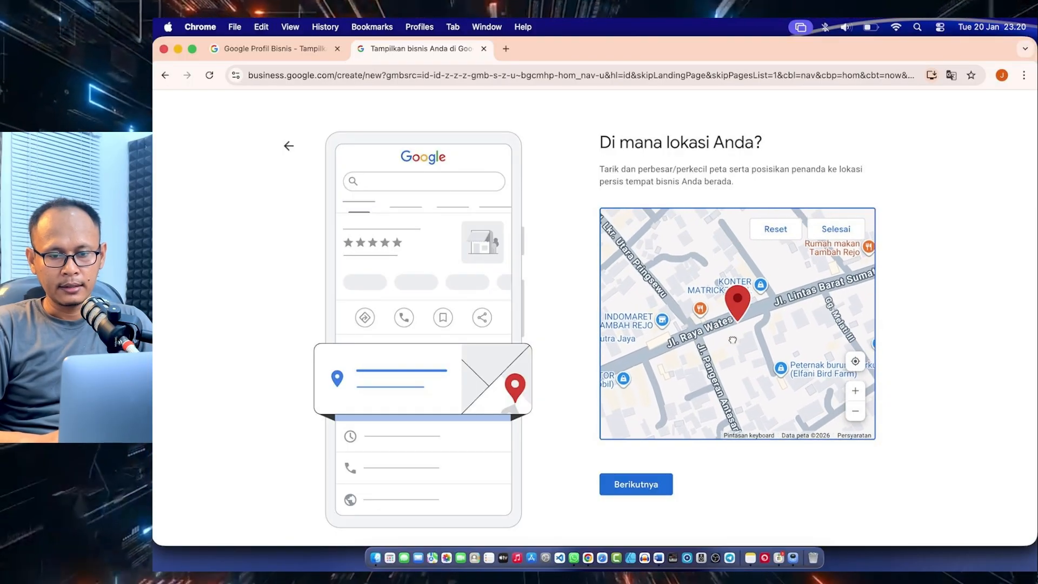
pyautogui.moveTo(788, 323); pyautogui.dragTo(769, 331)
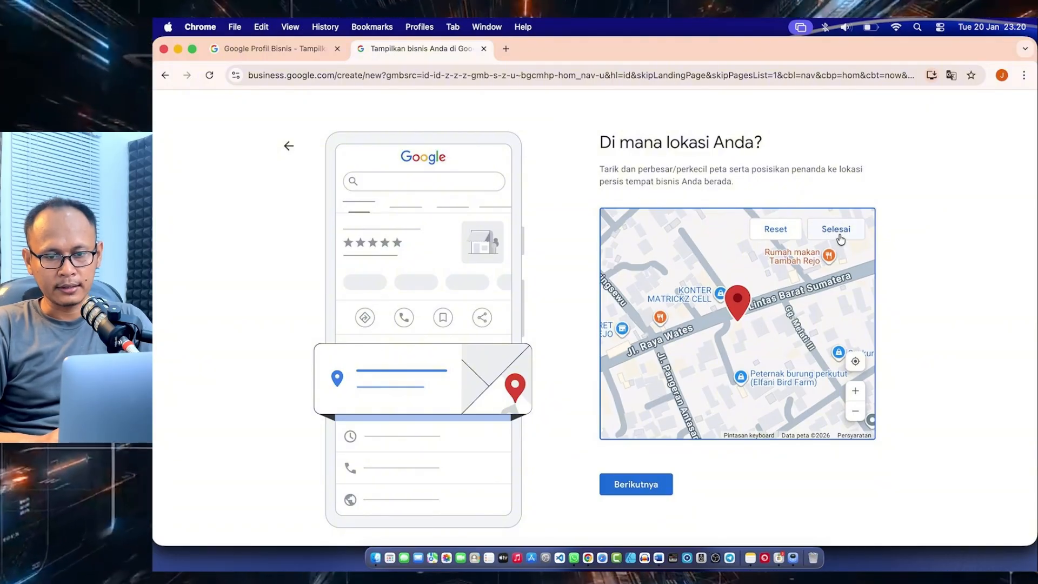
pyautogui.click(839, 236)
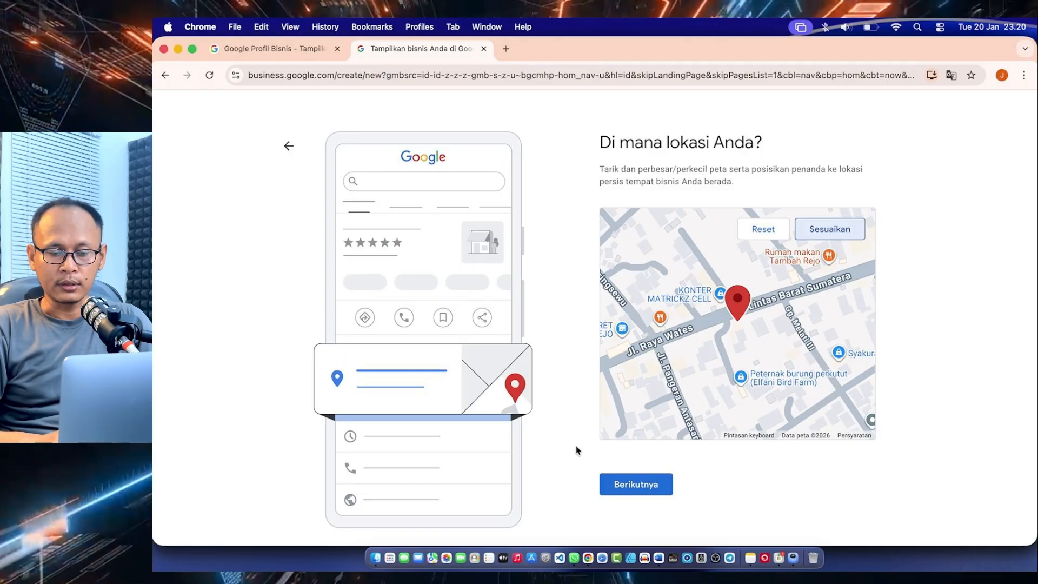
pyautogui.click(601, 491)
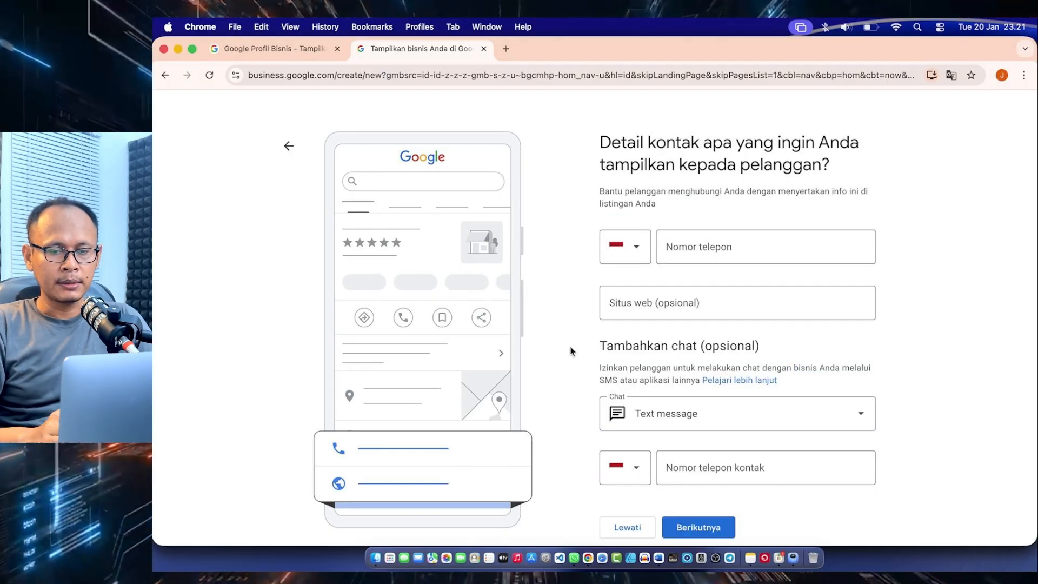
pyautogui.scroll(-1, 570, 351)
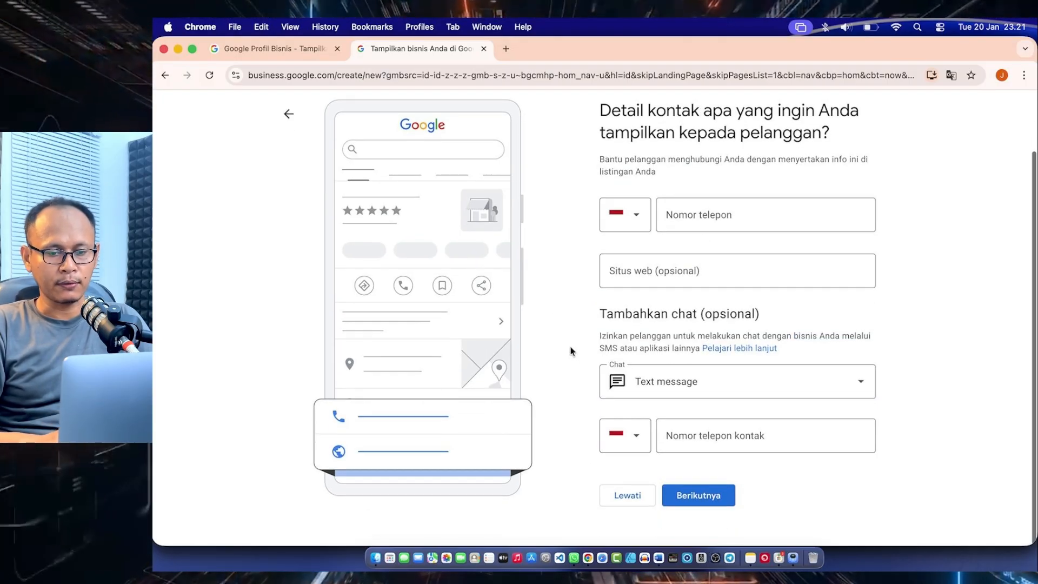
# Set the chat option to WhatsApp and enter the business's phone number in the contact details
pyautogui.click(743, 385)
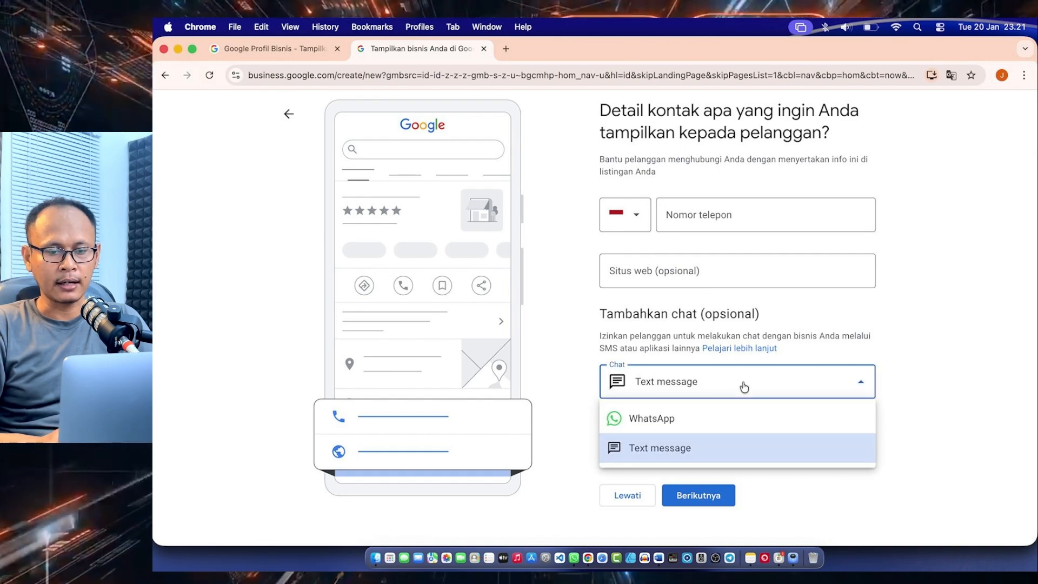
pyautogui.click(662, 419)
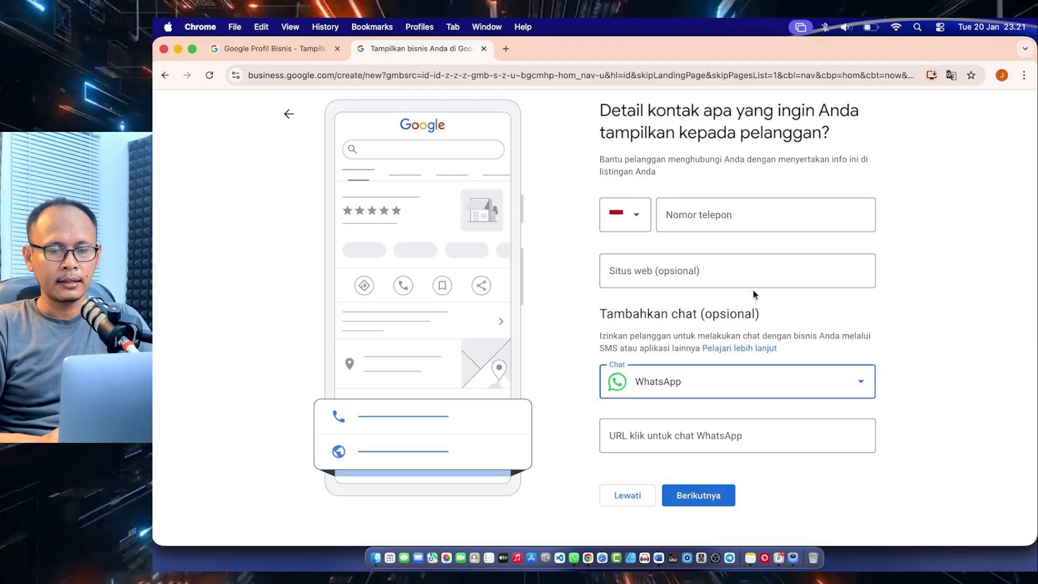
pyautogui.click(693, 215)
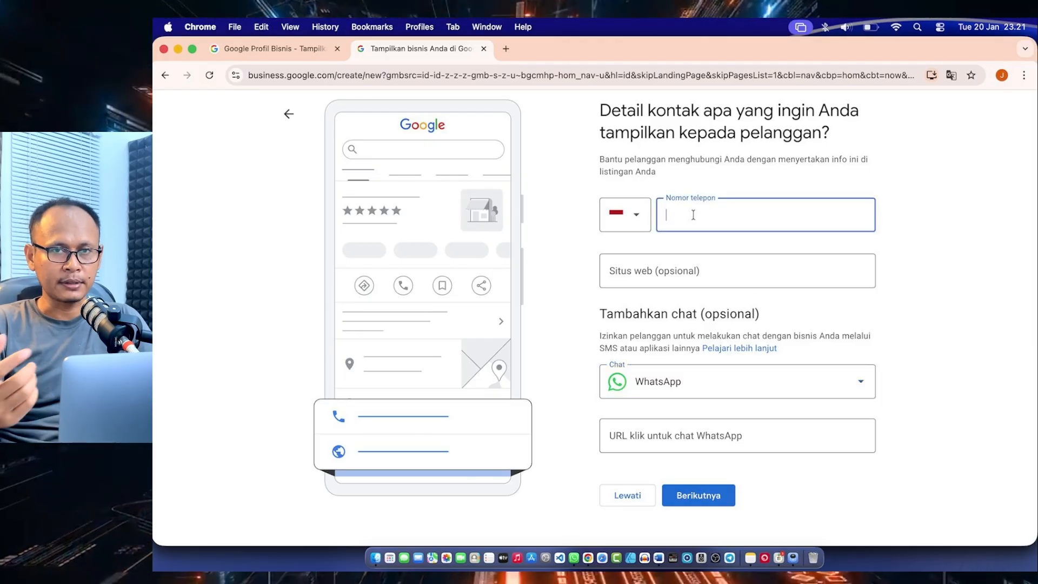
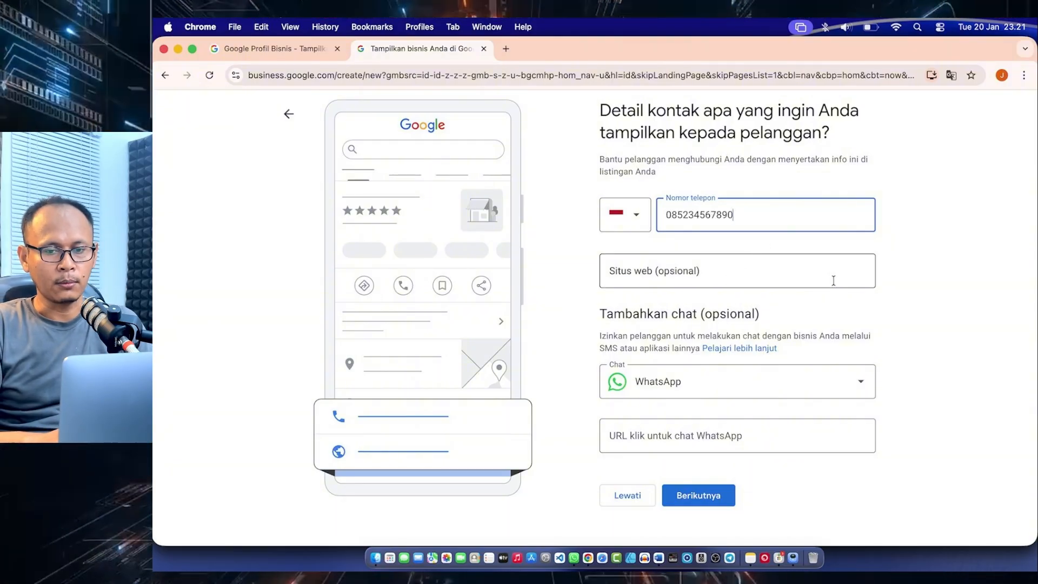
pyautogui.click(945, 290)
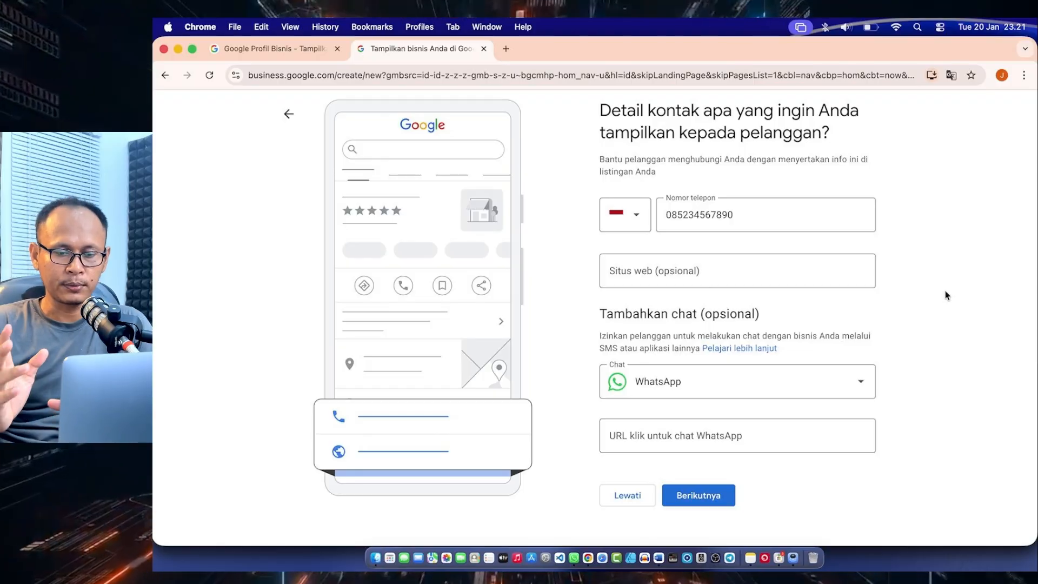
pyautogui.click(722, 271)
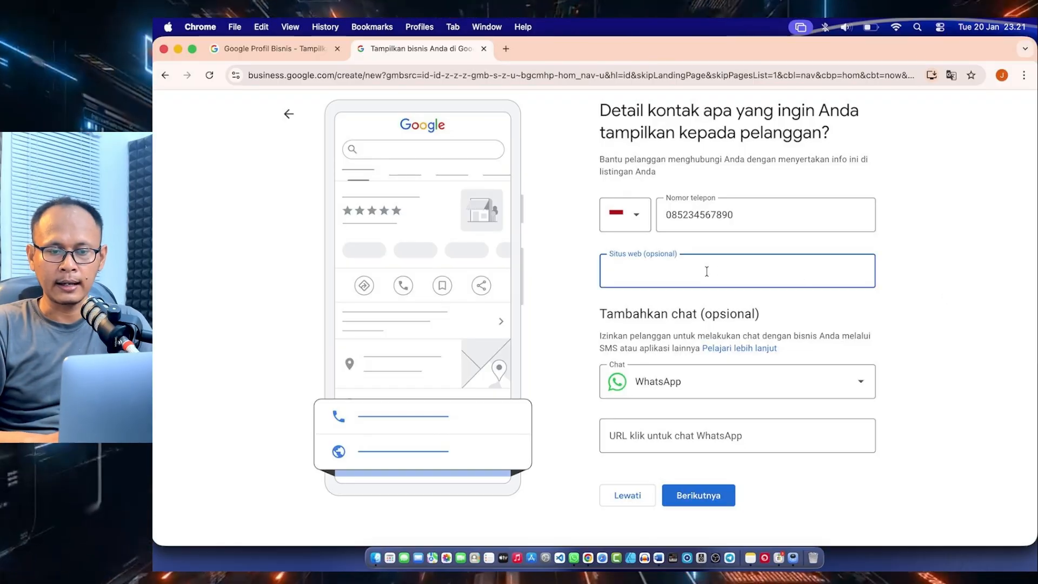
pyautogui.click(584, 286)
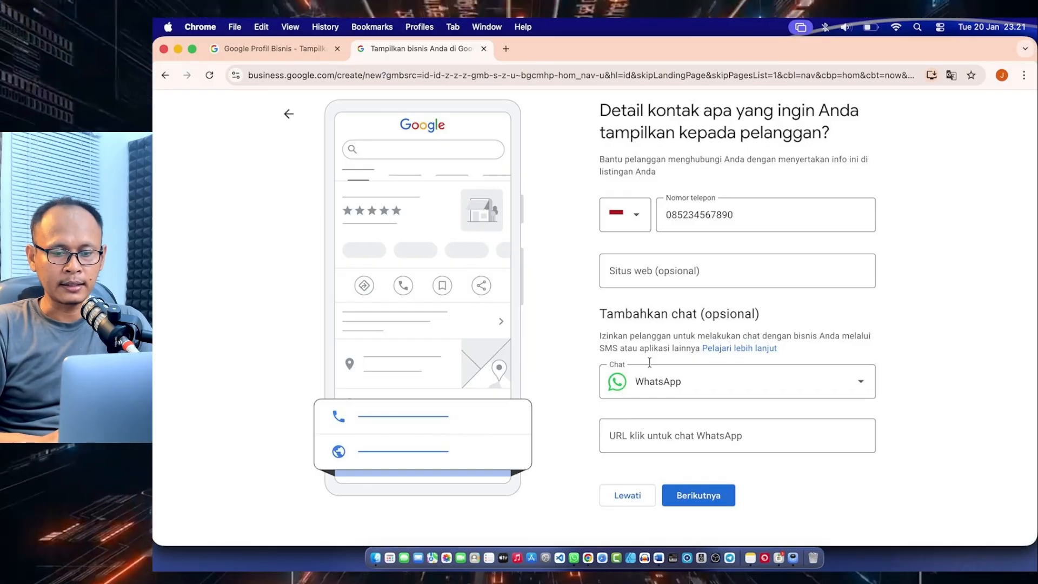
pyautogui.click(670, 436)
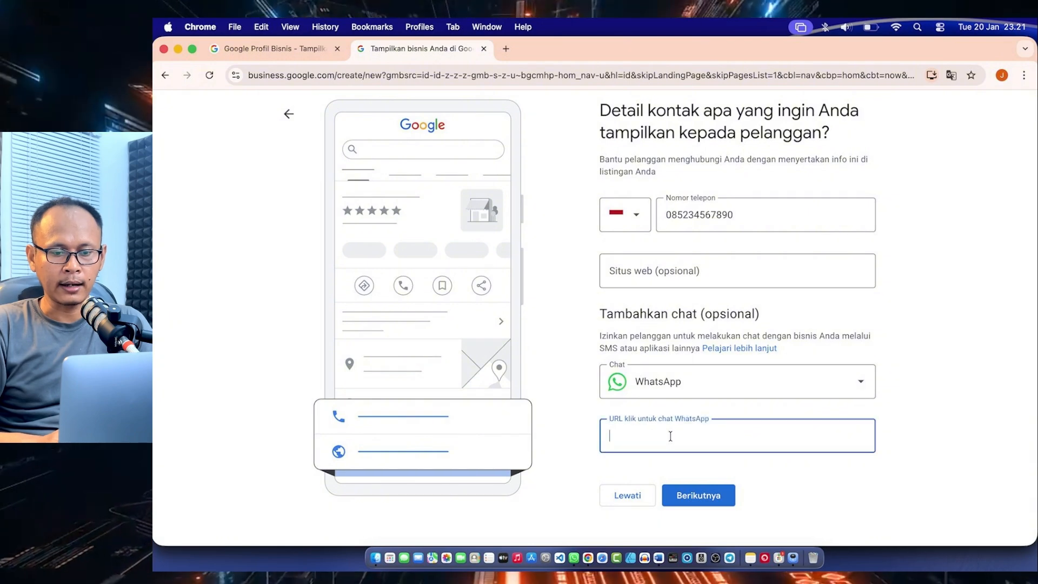
pyautogui.click(587, 412)
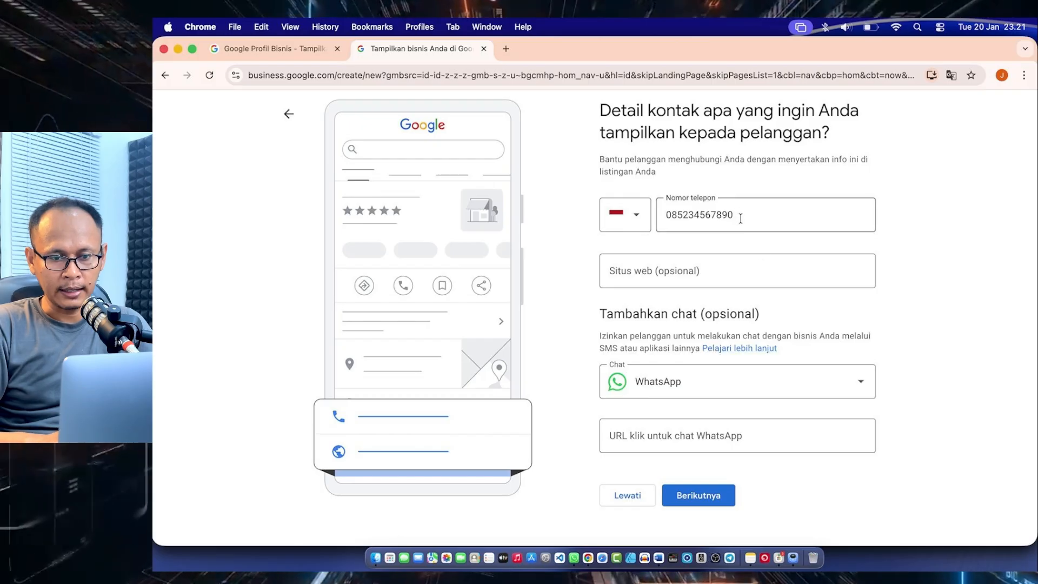
pyautogui.moveTo(736, 215); pyautogui.dragTo(693, 216)
pyautogui.click(787, 211)
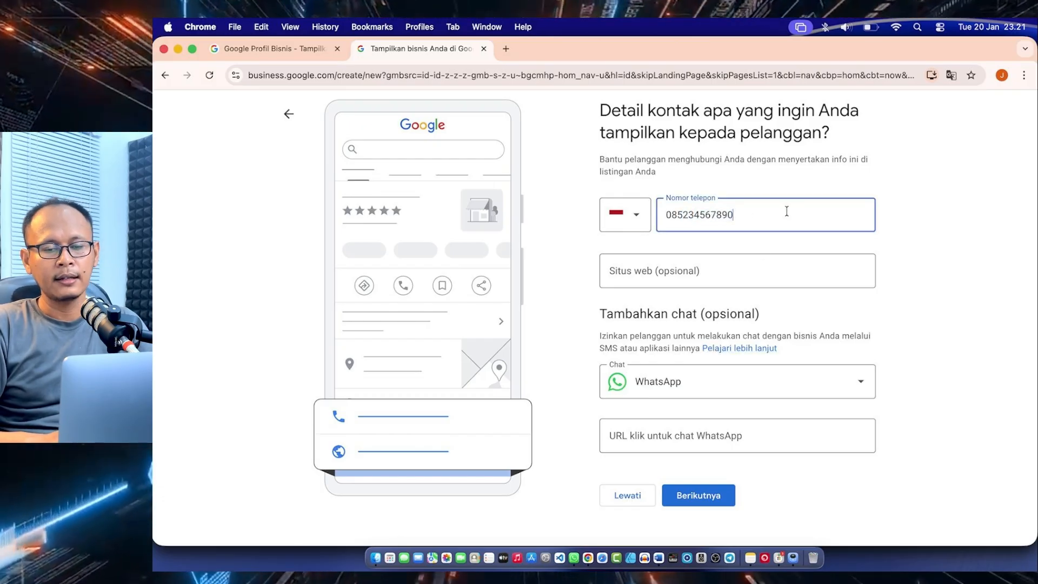
pyautogui.click(619, 435)
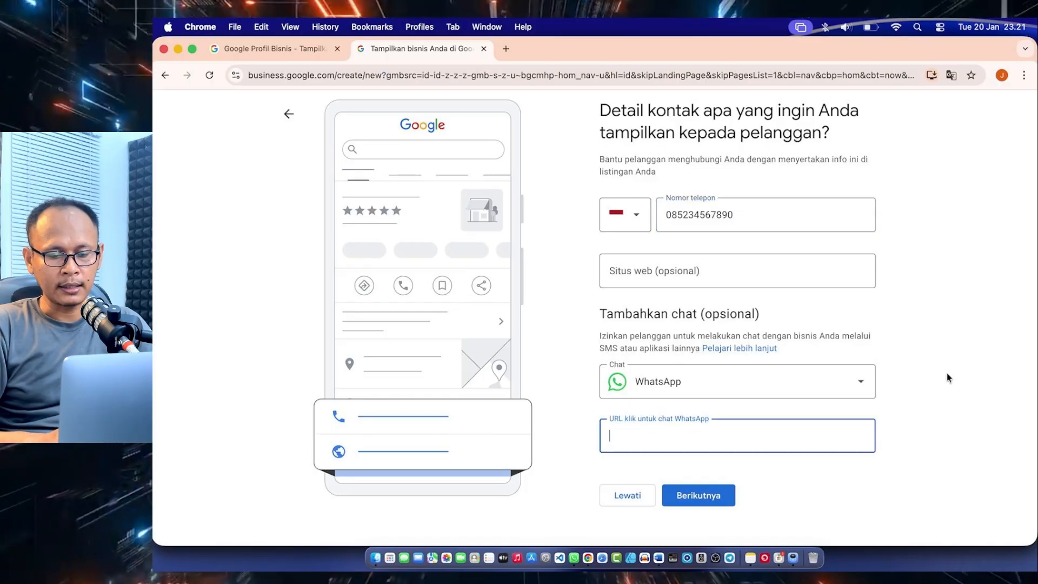
pyautogui.write('https://wa')
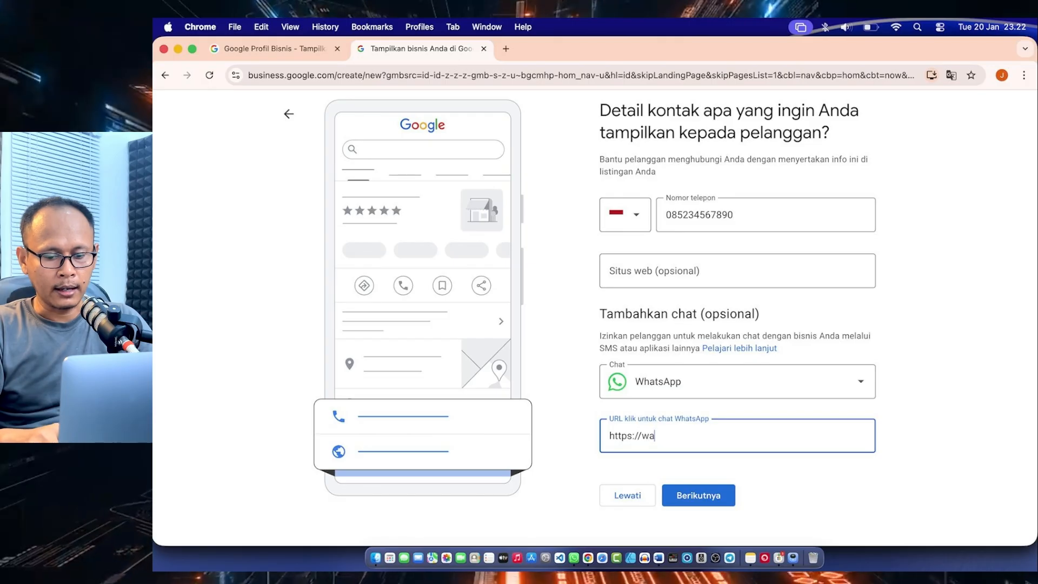
pyautogui.write('.me')
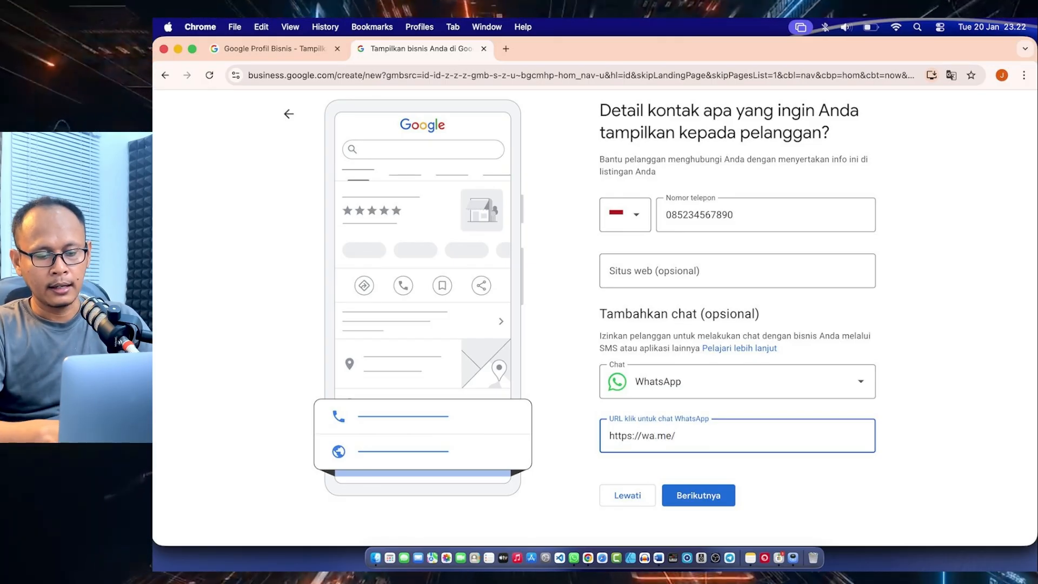
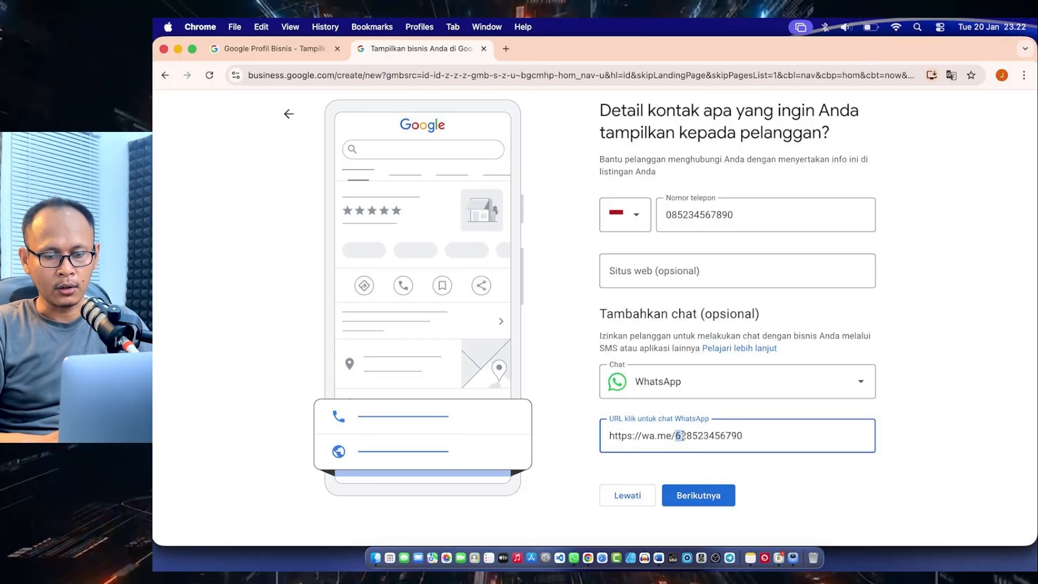
pyautogui.moveTo(683, 436); pyautogui.dragTo(685, 436)
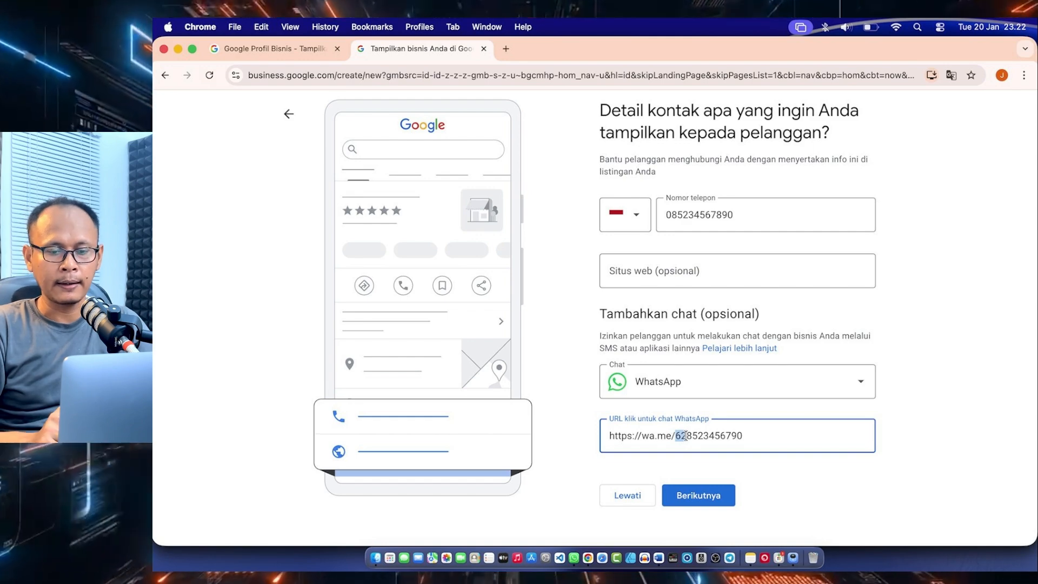
pyautogui.click(721, 436)
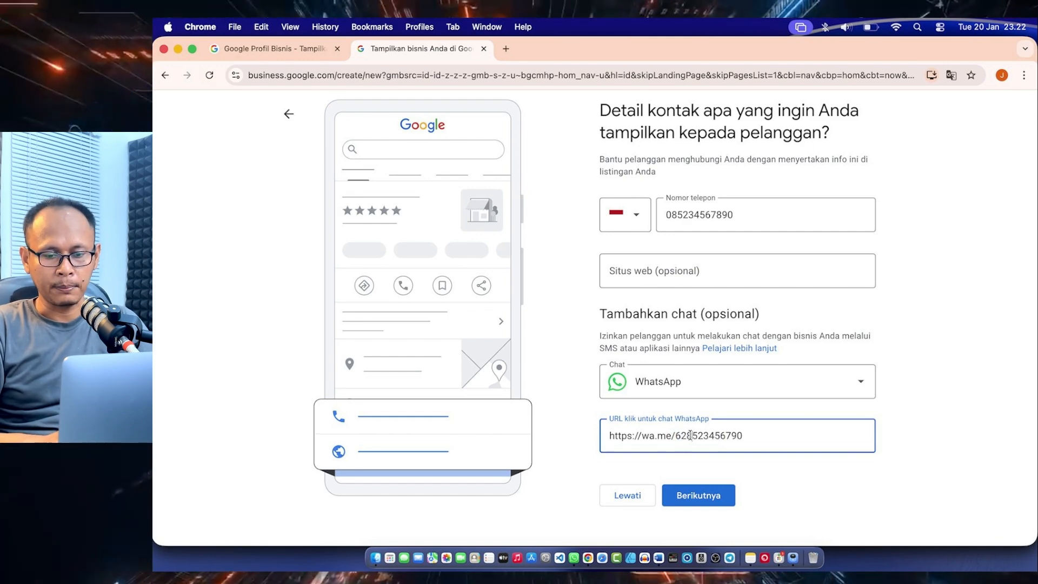
pyautogui.moveTo(690, 436); pyautogui.dragTo(750, 435)
pyautogui.click(758, 436)
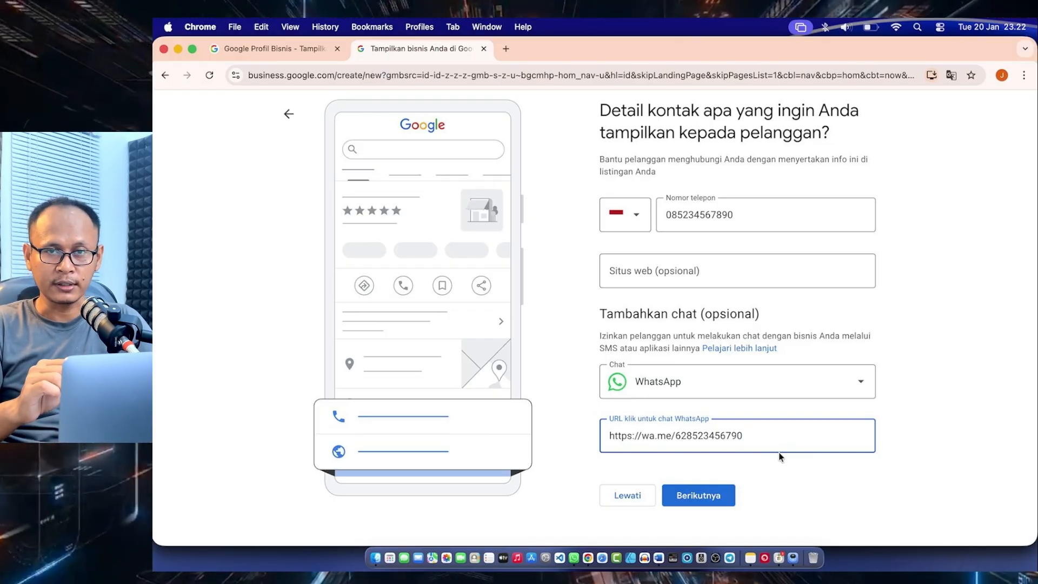
pyautogui.click(575, 380)
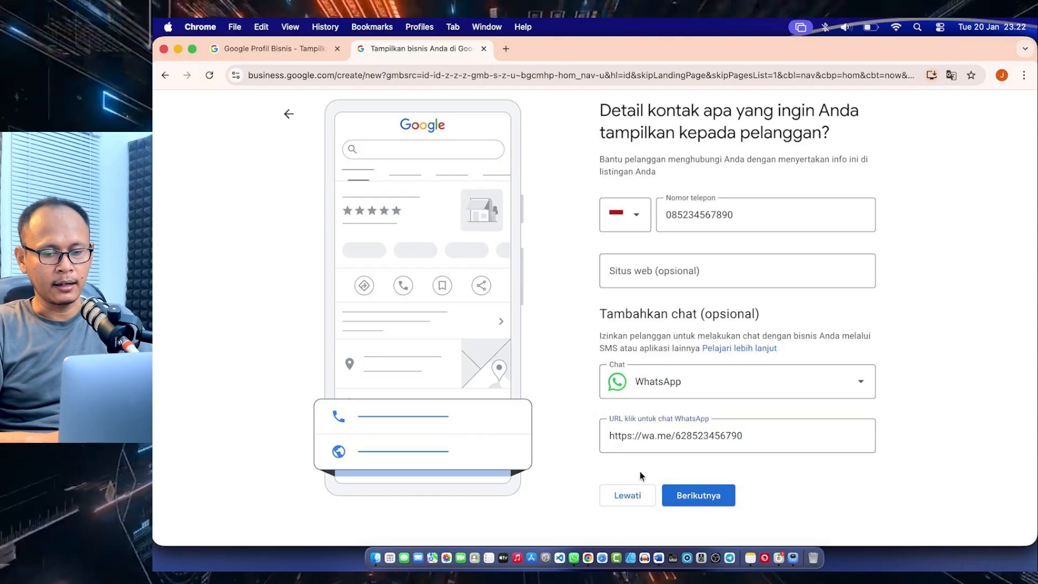
pyautogui.click(698, 496)
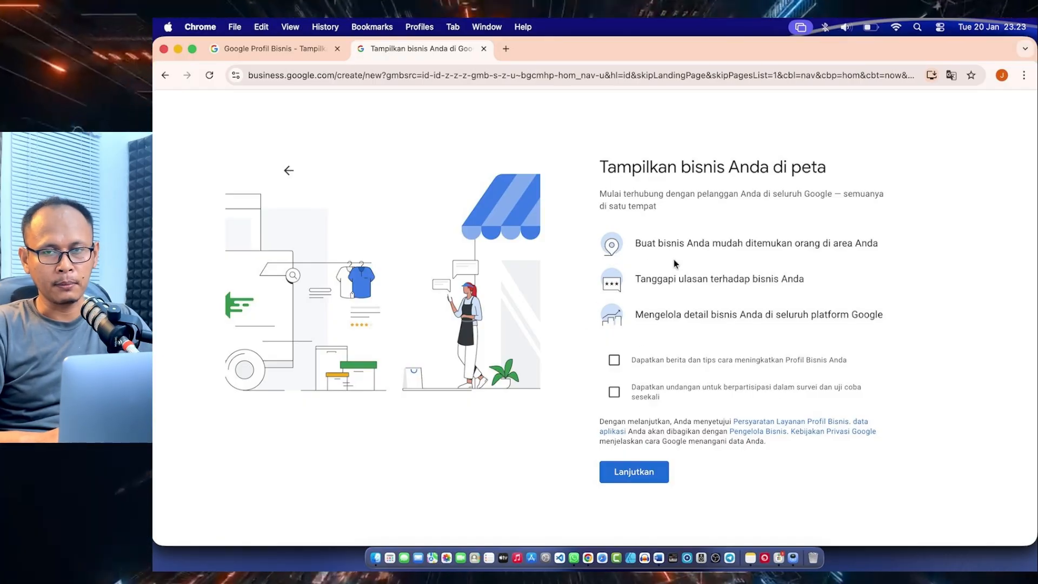
# Opt in to the Business Profile news and tips and to the survey and trial invitations, and continue to verification
pyautogui.click(614, 360)
pyautogui.click(614, 393)
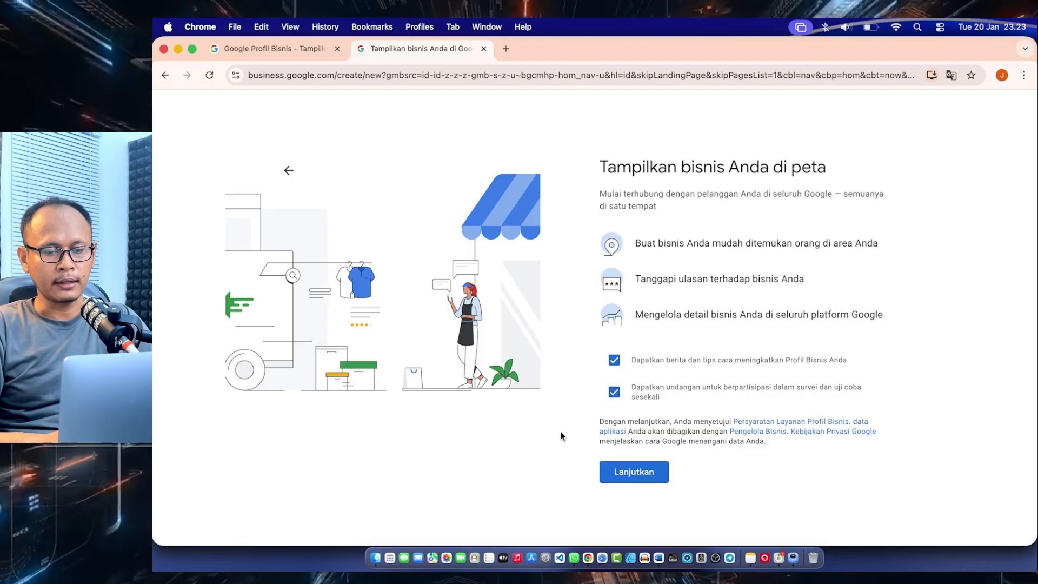
pyautogui.click(627, 476)
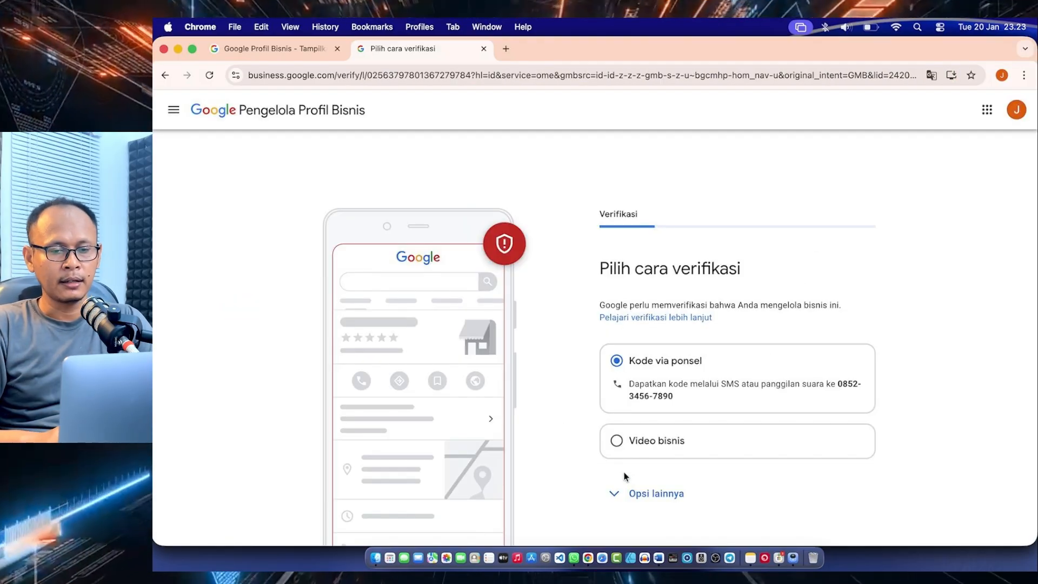
# Compare the Kode via ponsel and Video bisnis verification options, and postpone verification with Verifikasi Nanti
pyautogui.scroll(-3, 555, 420)
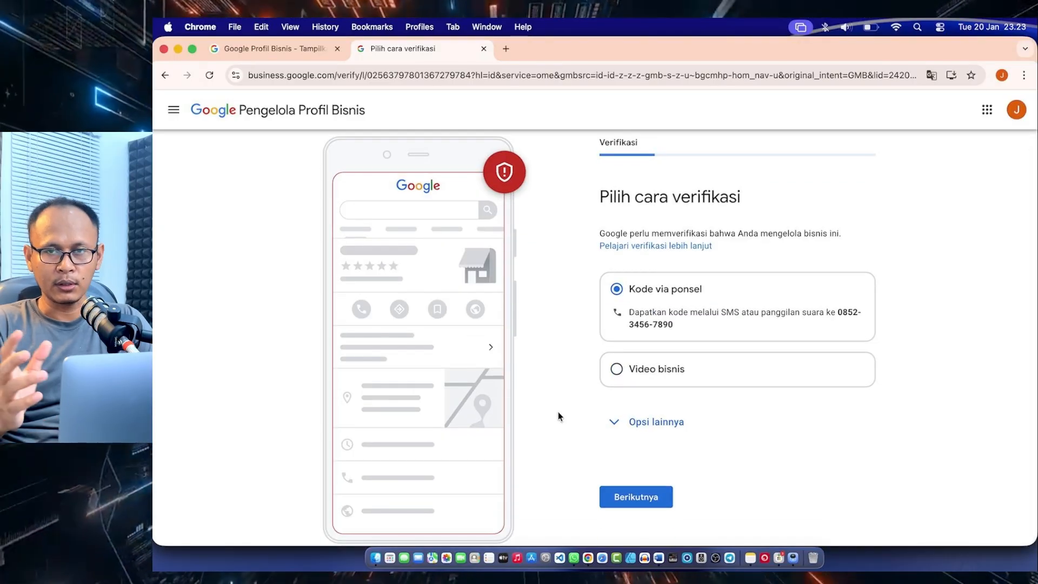
pyautogui.click(611, 427)
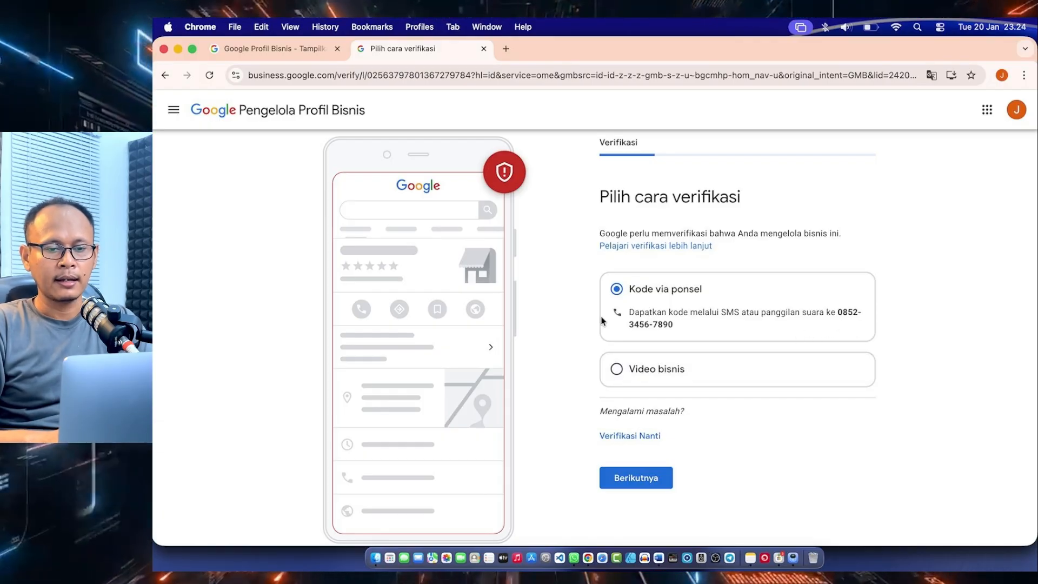
pyautogui.click(616, 370)
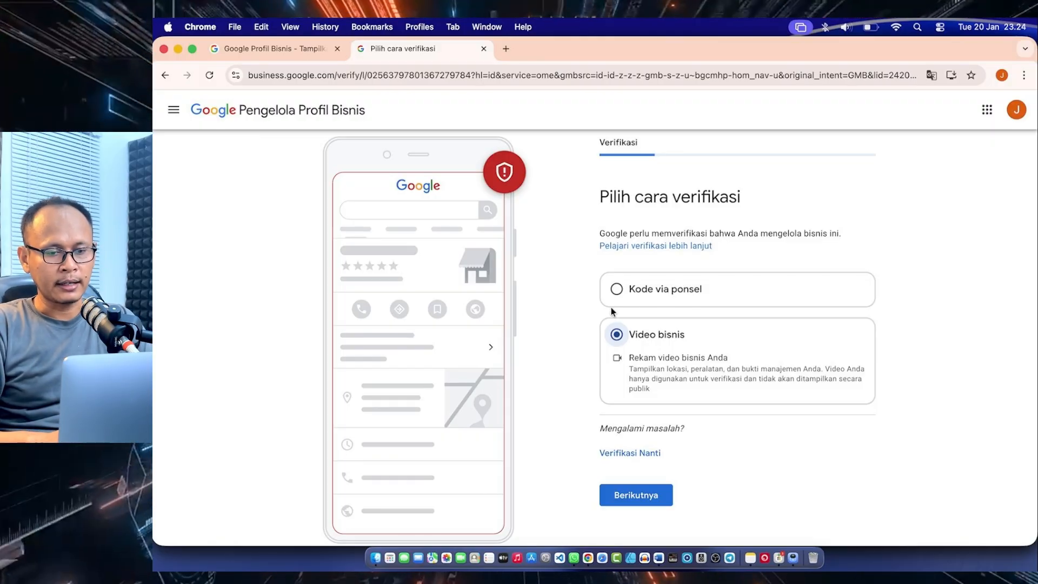
pyautogui.click(617, 292)
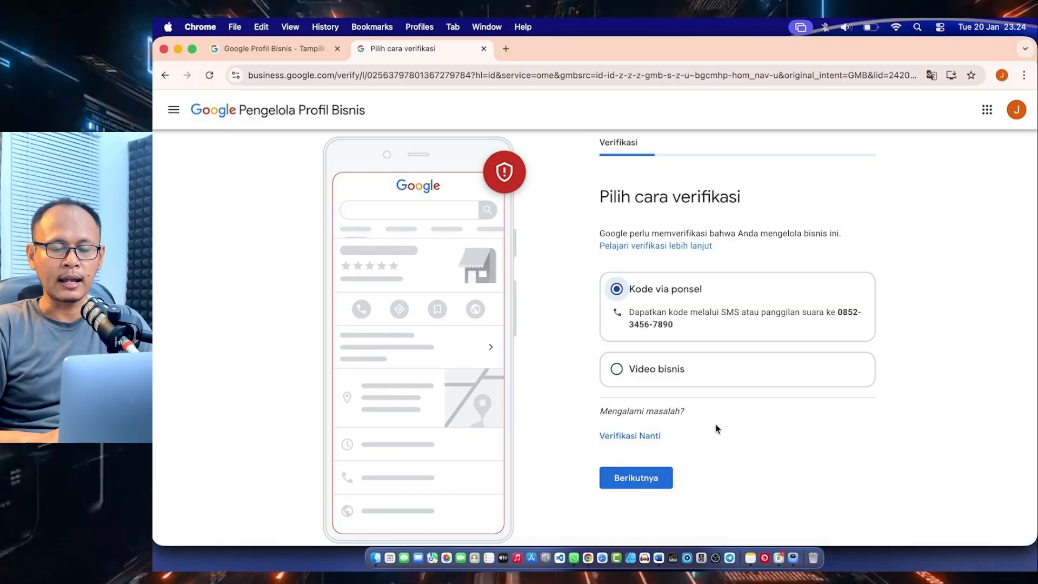
pyautogui.click(617, 371)
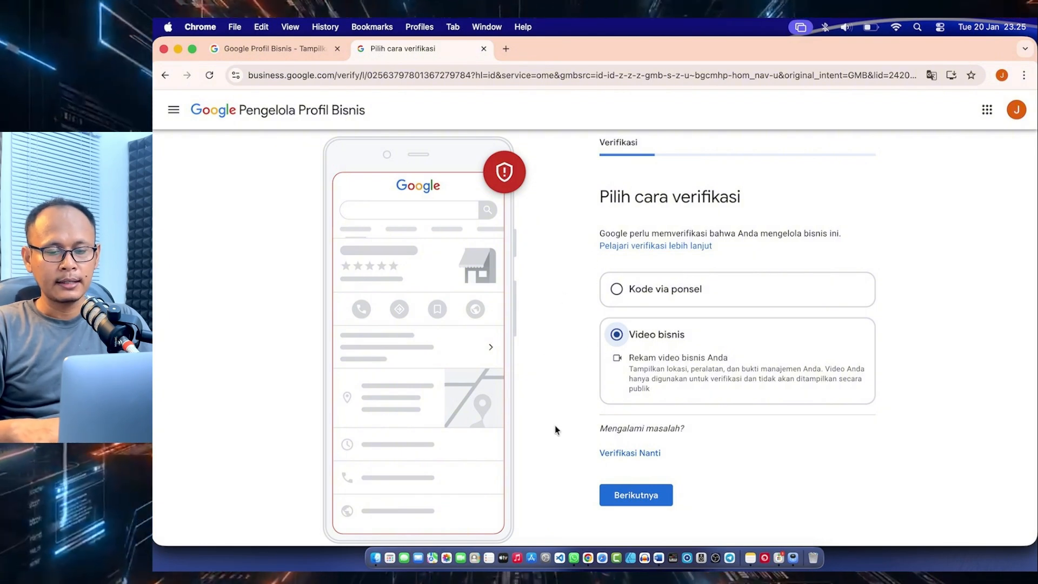
pyautogui.click(616, 453)
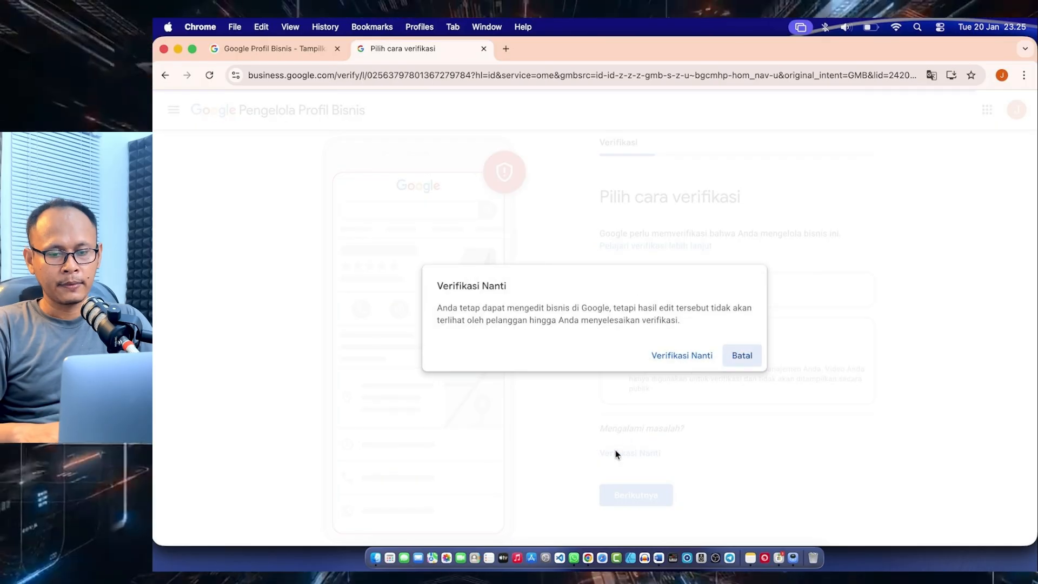
pyautogui.click(666, 355)
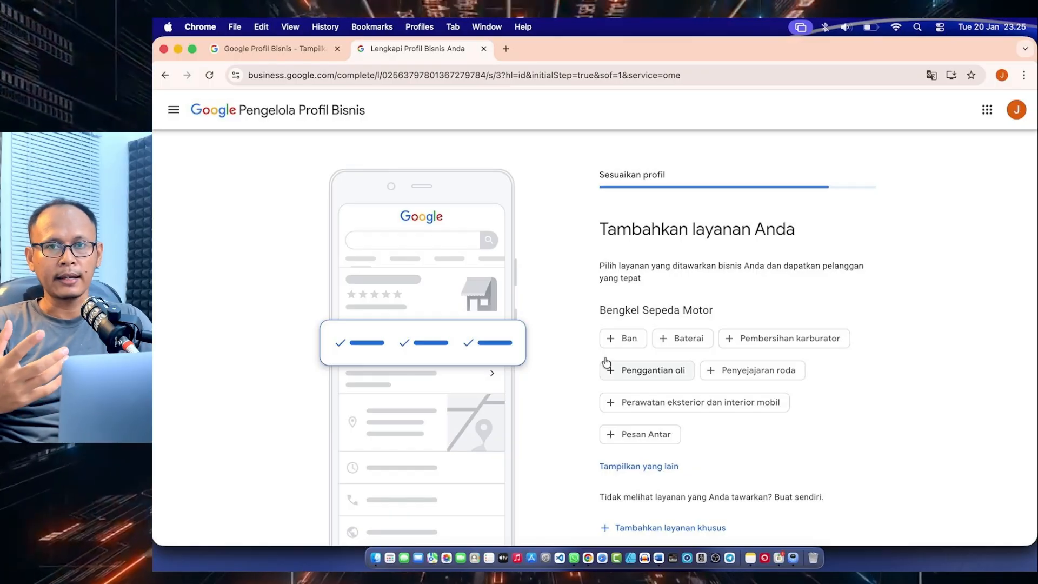
# Add Ban, Penggantian oli and Pembersihan karburator as the repair shop's services, and submit them without a custom service
pyautogui.scroll(-3, 606, 362)
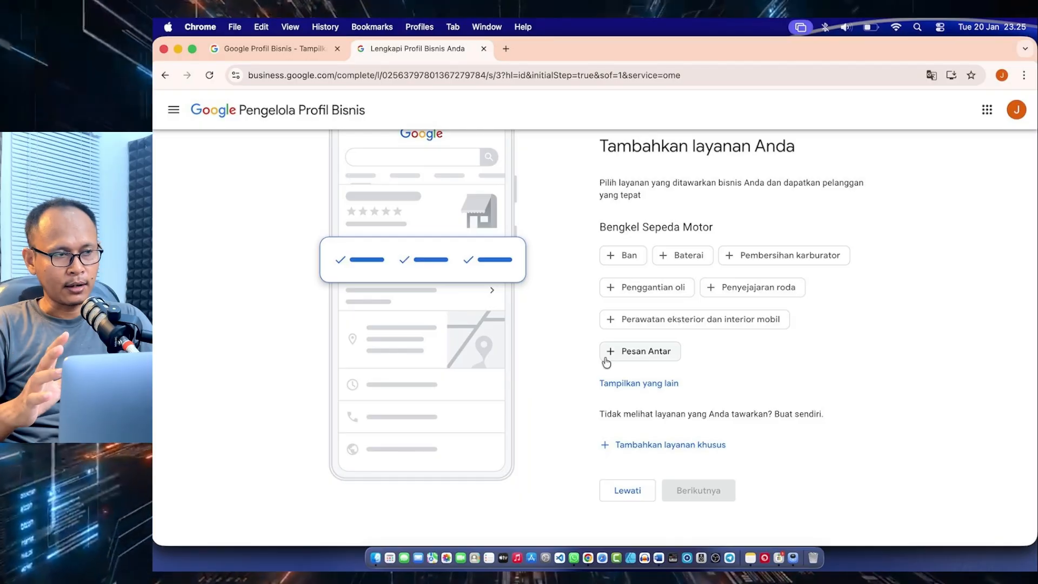
pyautogui.click(621, 257)
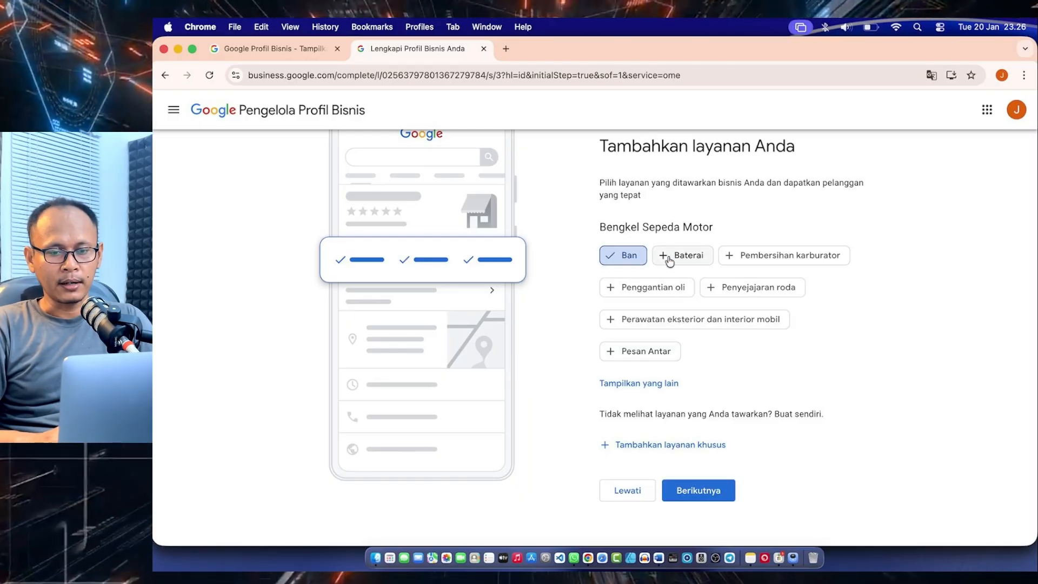
pyautogui.click(640, 291)
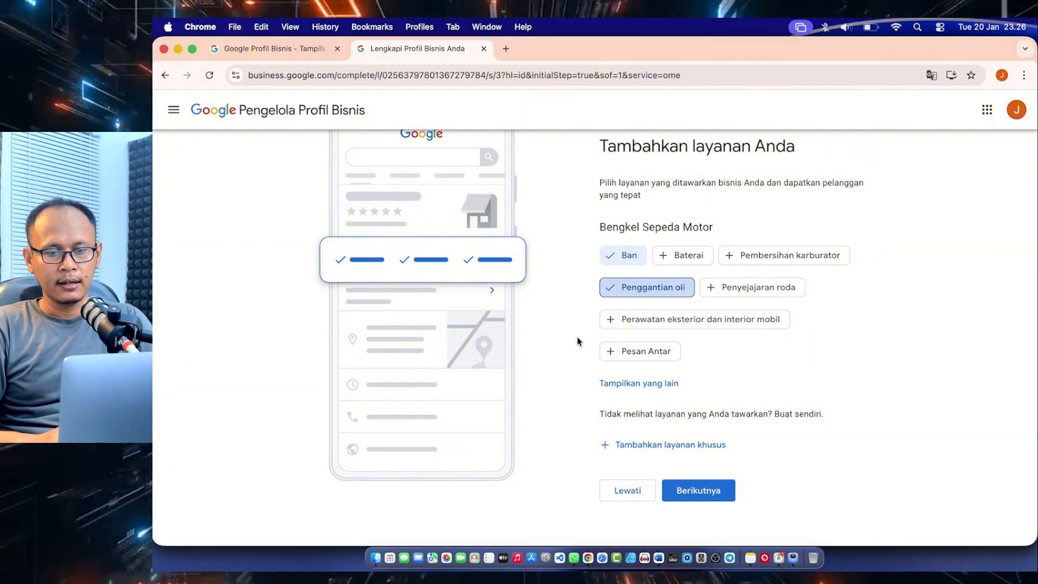
pyautogui.click(759, 256)
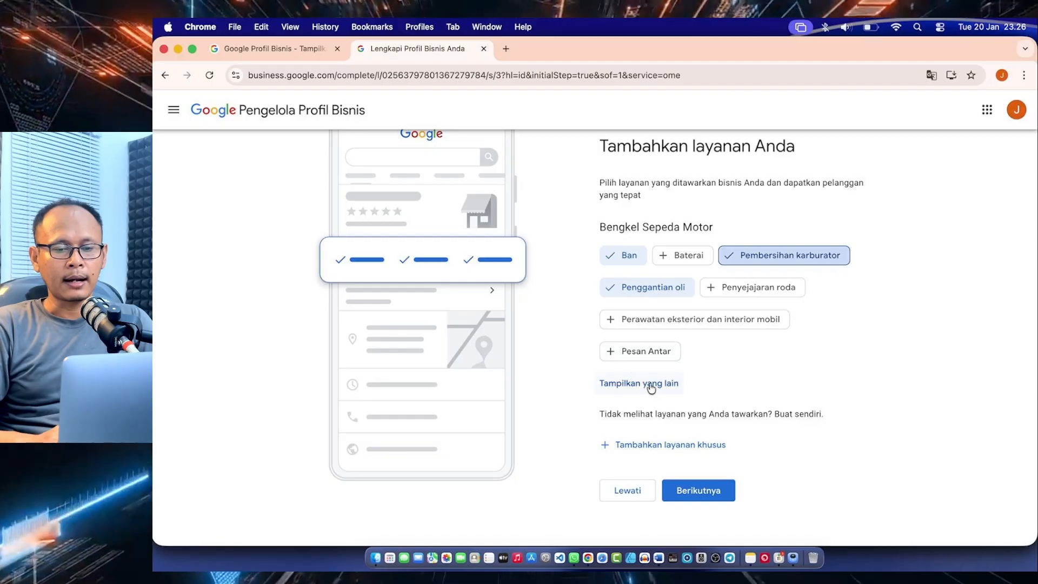
pyautogui.click(688, 448)
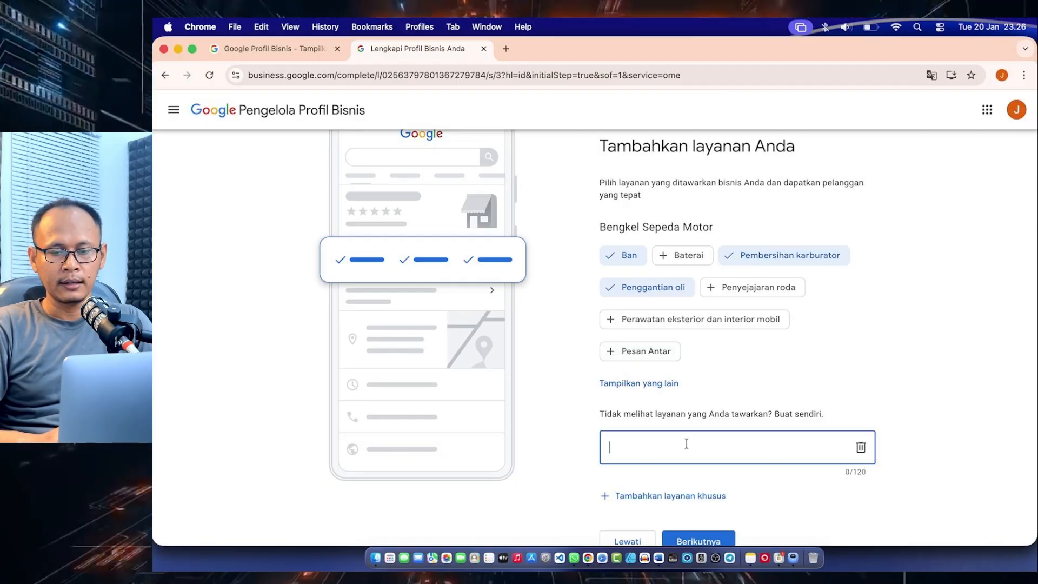
pyautogui.scroll(-2, 687, 443)
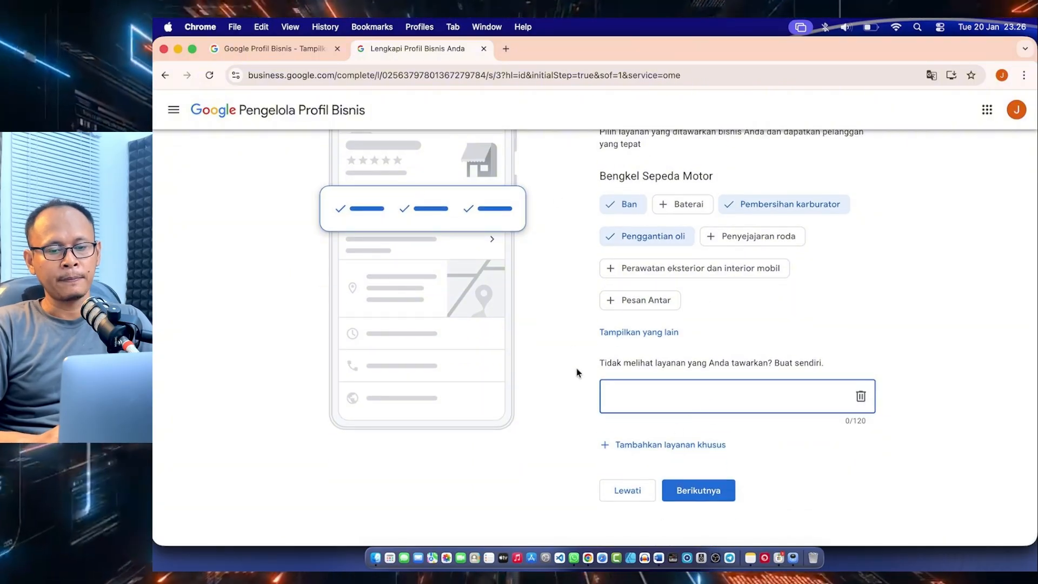
pyautogui.click(712, 492)
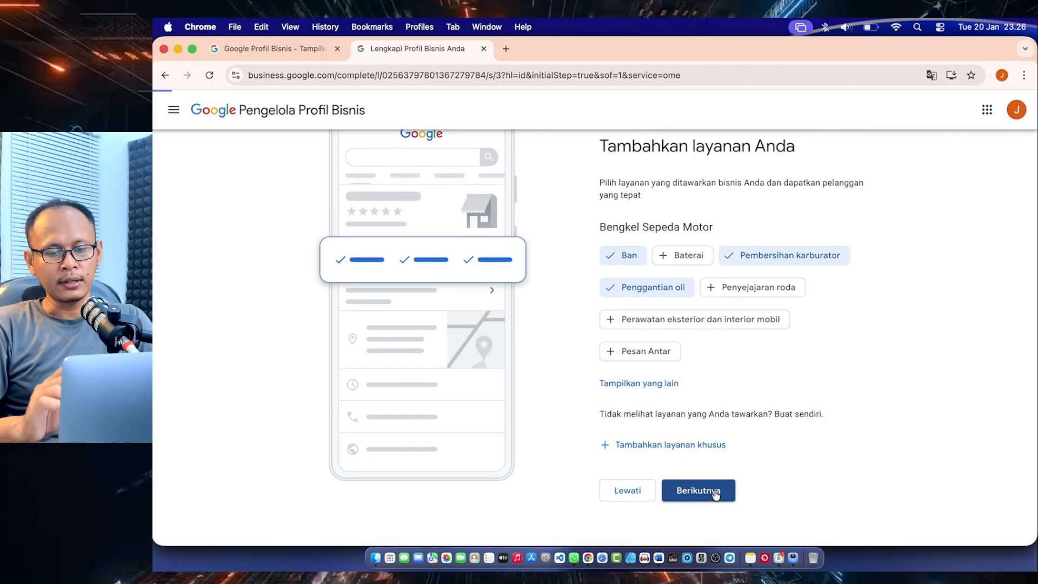
# Mark Minggu as open and set its business hours from 07.00 to 20.00
pyautogui.scroll(-3, 715, 493)
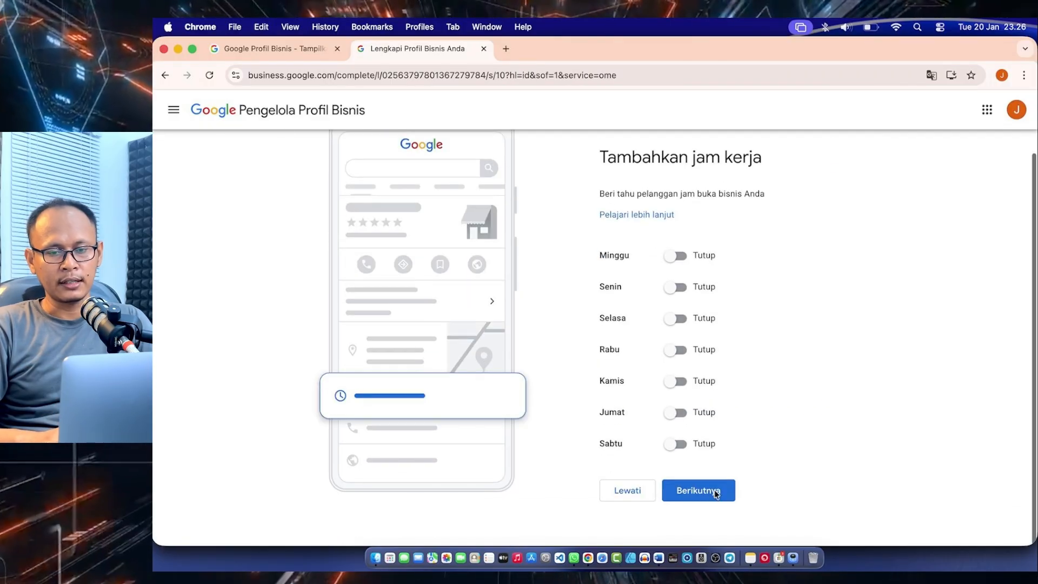
pyautogui.click(679, 260)
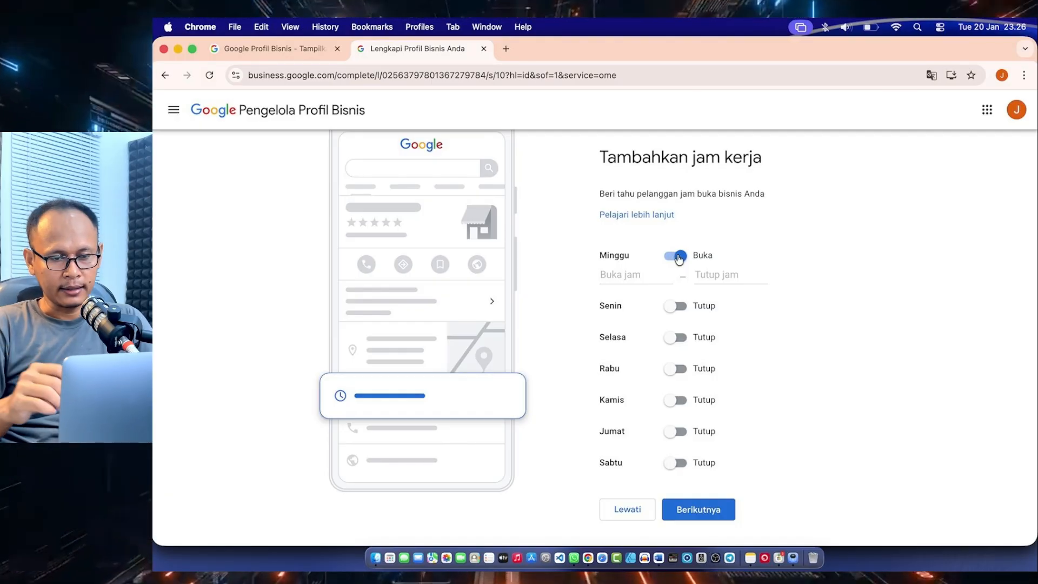
pyautogui.click(616, 274)
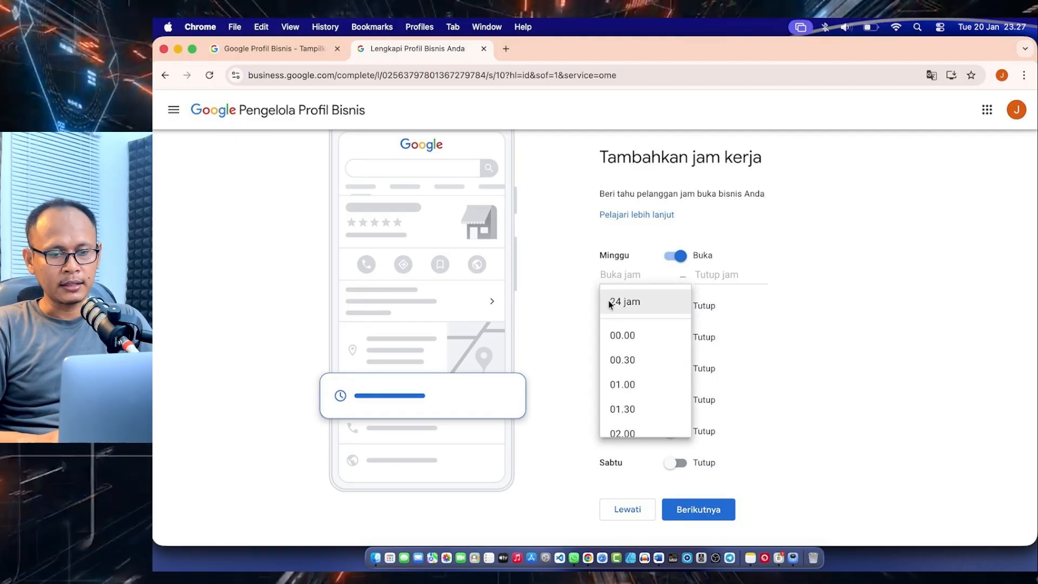
pyautogui.scroll(-3, 620, 306)
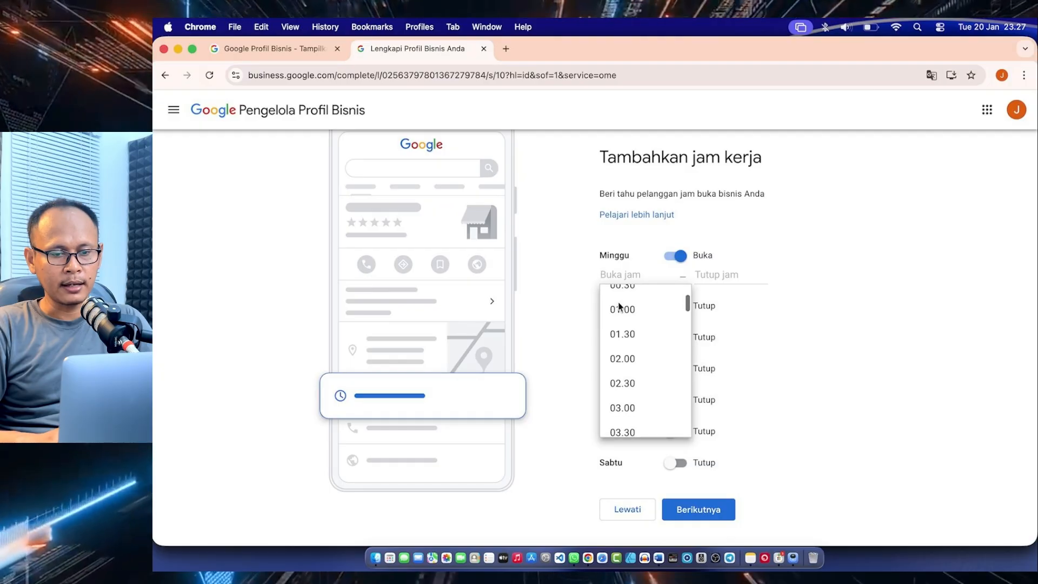
pyautogui.scroll(2, 620, 306)
pyautogui.scroll(-10, 620, 305)
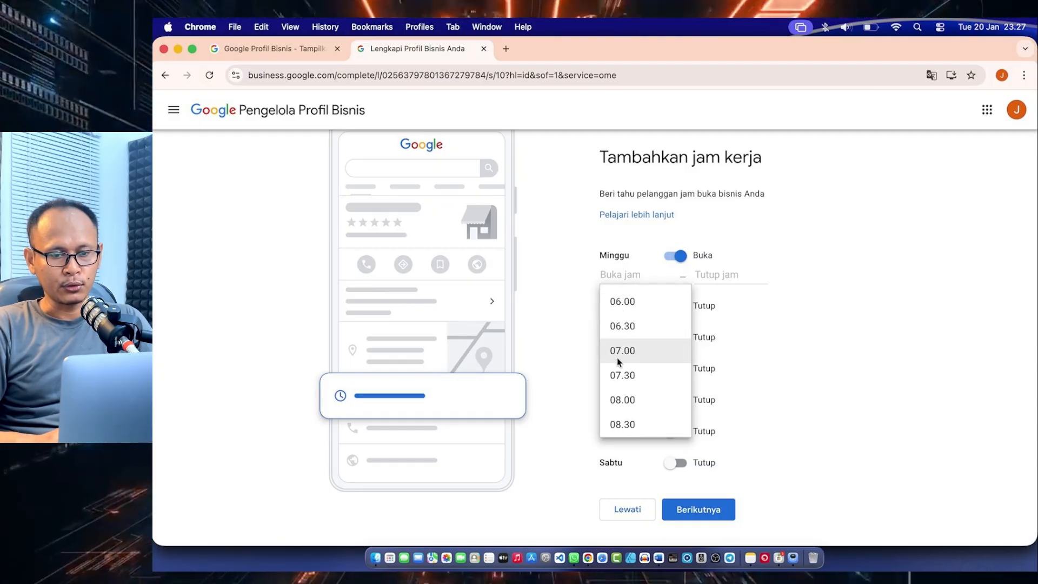
pyautogui.click(622, 357)
pyautogui.click(710, 273)
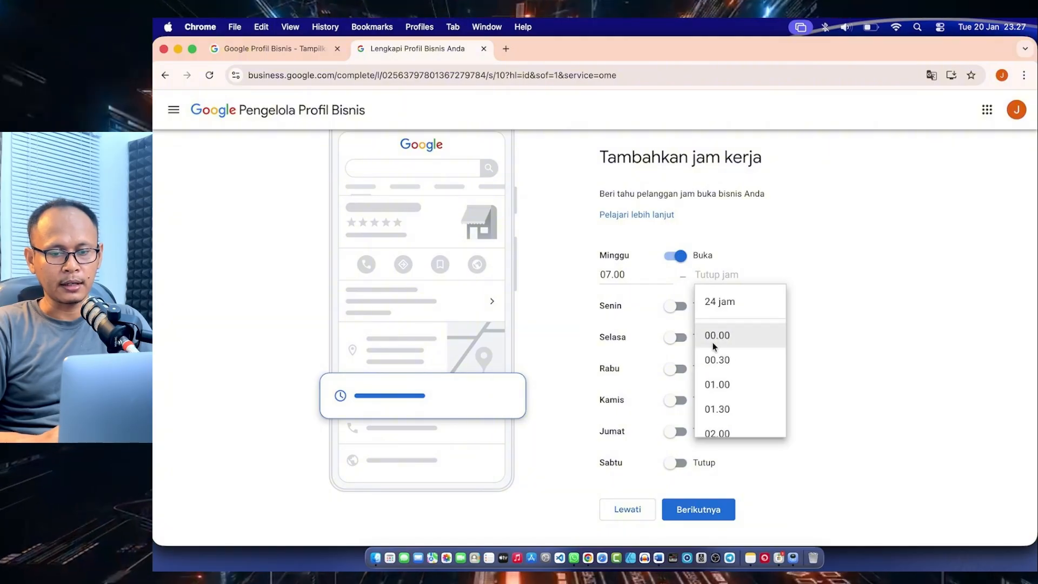
pyautogui.scroll(-15, 713, 343)
pyautogui.scroll(-10, 714, 346)
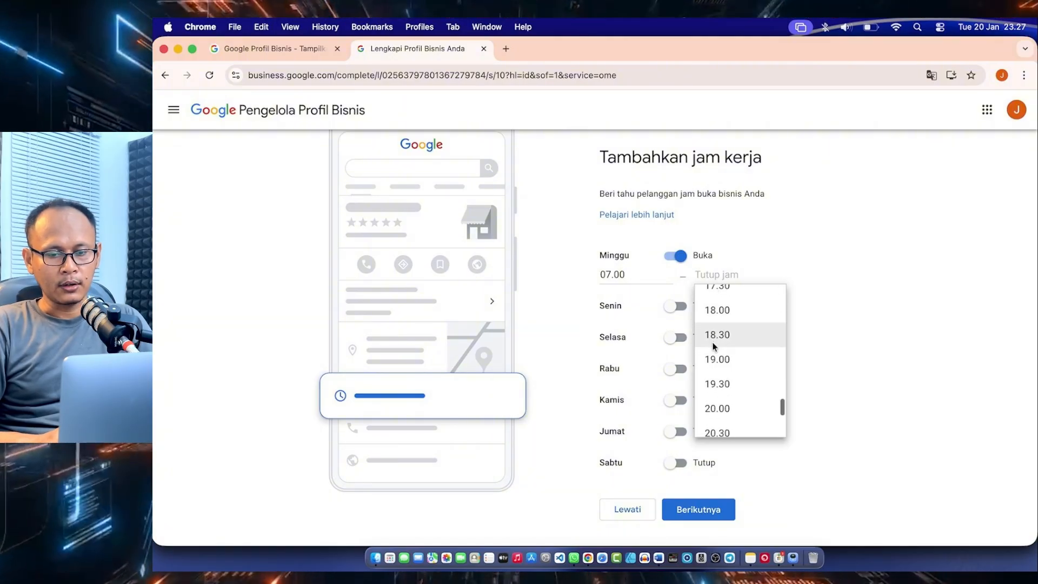
pyautogui.click(718, 381)
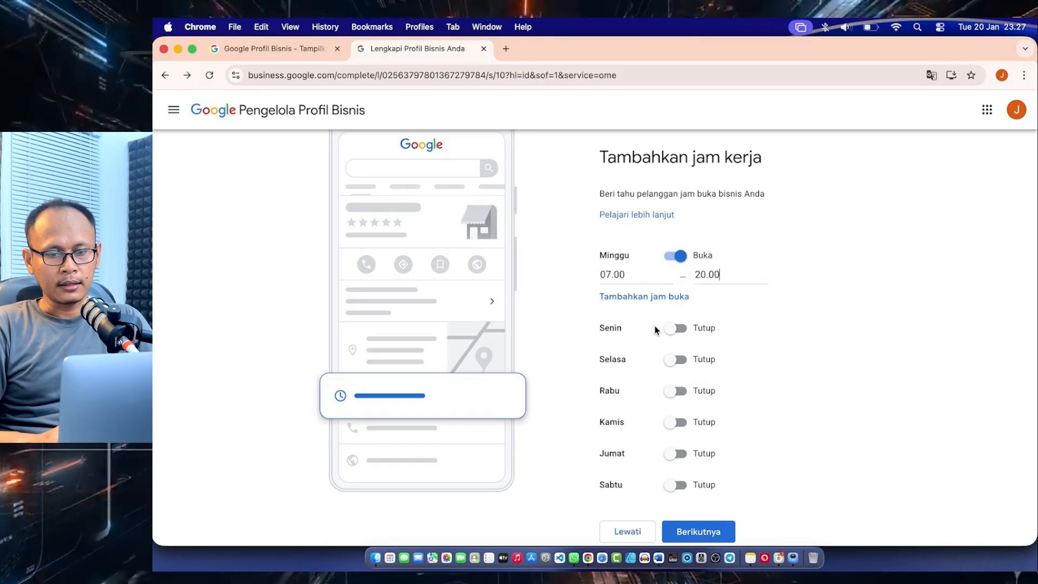
# Mark Senin as open and set its hours to 24 jam
pyautogui.click(677, 328)
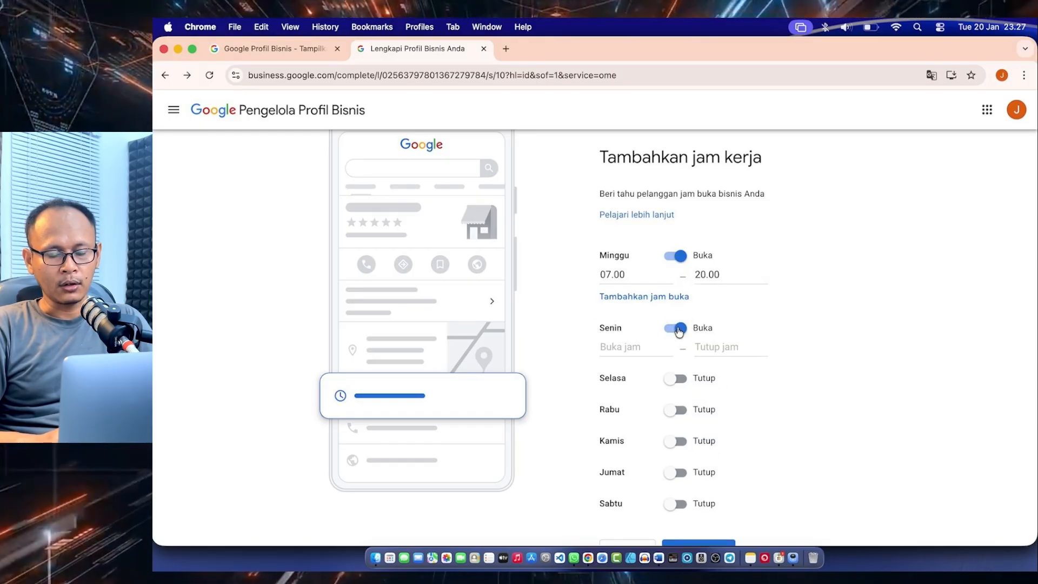
pyautogui.click(621, 347)
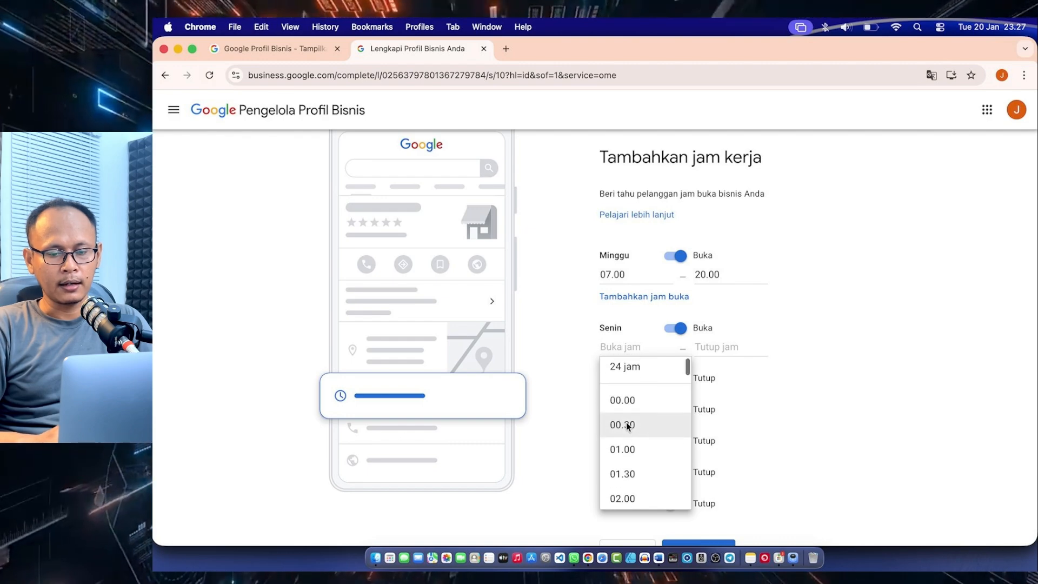
pyautogui.click(626, 374)
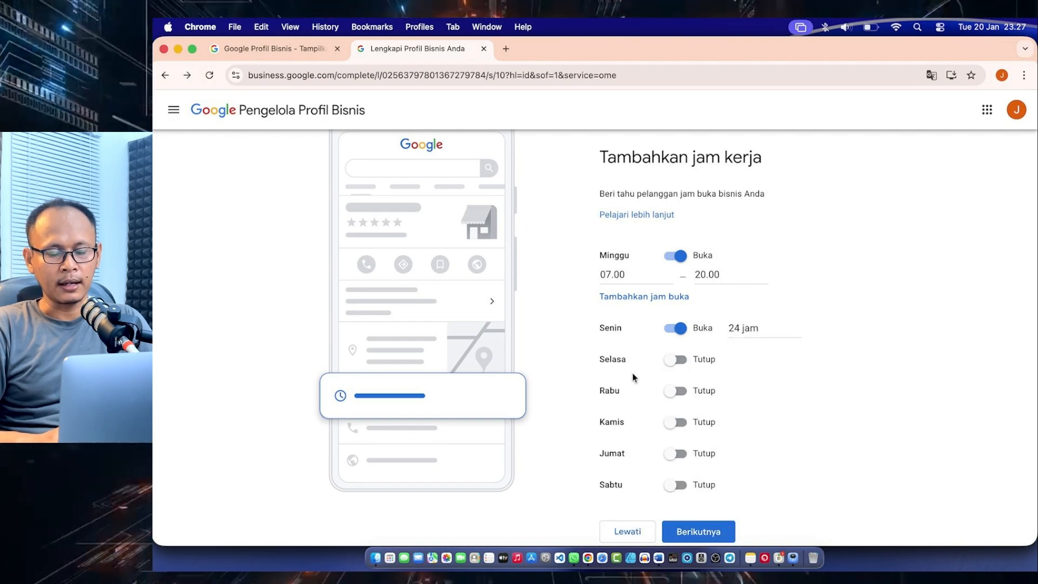
# Mark Selasa as open and set its business hours from 06.30 to 20.30
pyautogui.click(679, 363)
pyautogui.scroll(-2, 643, 363)
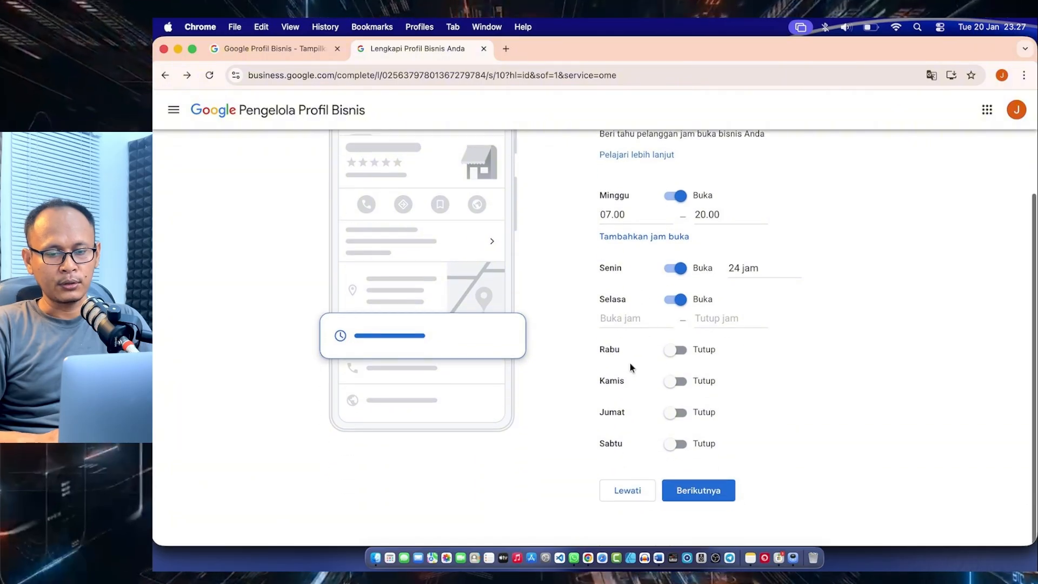
pyautogui.click(618, 325)
pyautogui.scroll(-5, 625, 393)
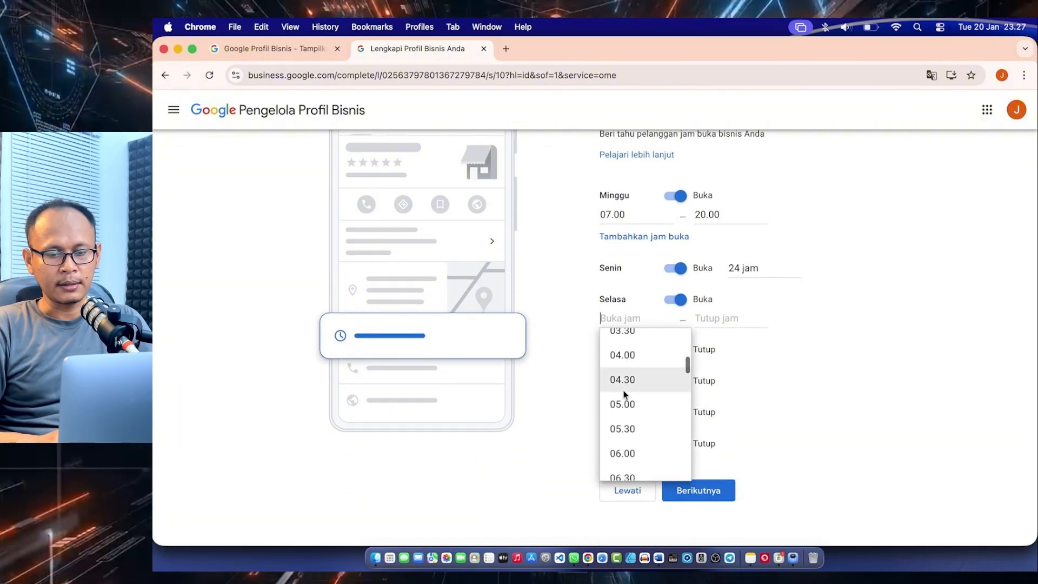
pyautogui.scroll(-3, 625, 394)
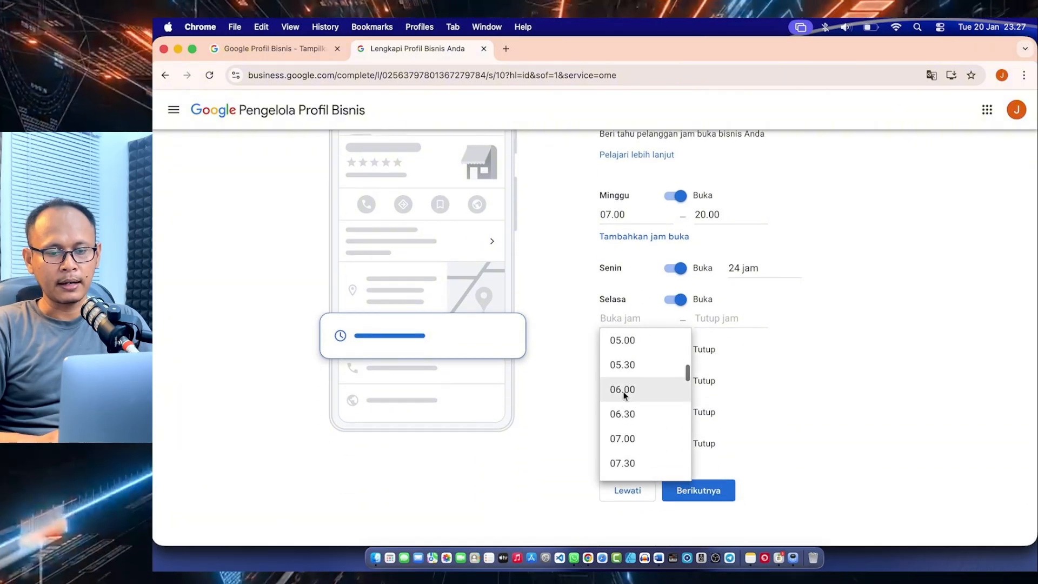
pyautogui.click(714, 323)
pyautogui.scroll(-15, 722, 427)
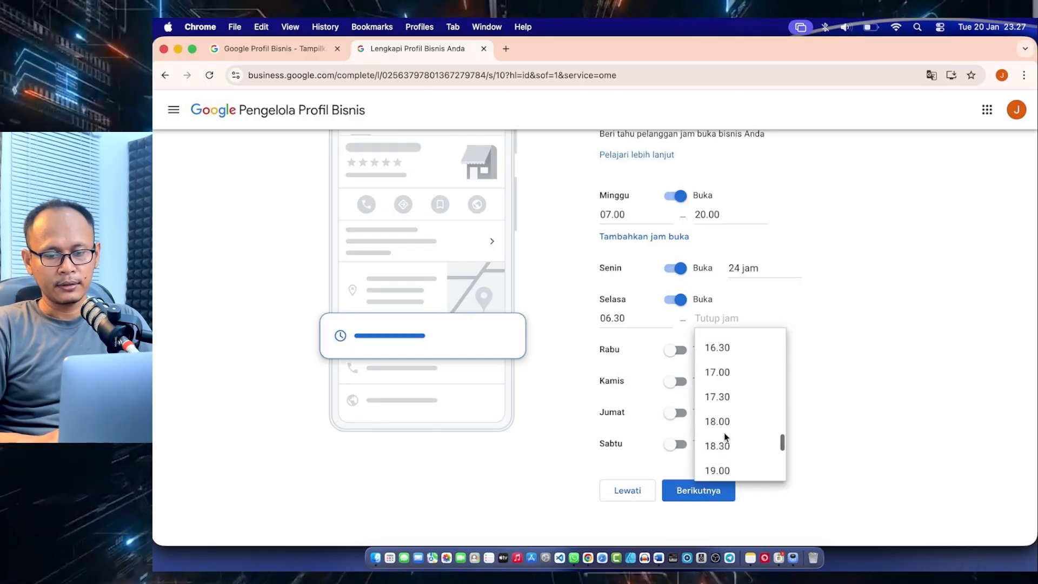
pyautogui.scroll(-3, 725, 437)
pyautogui.click(723, 438)
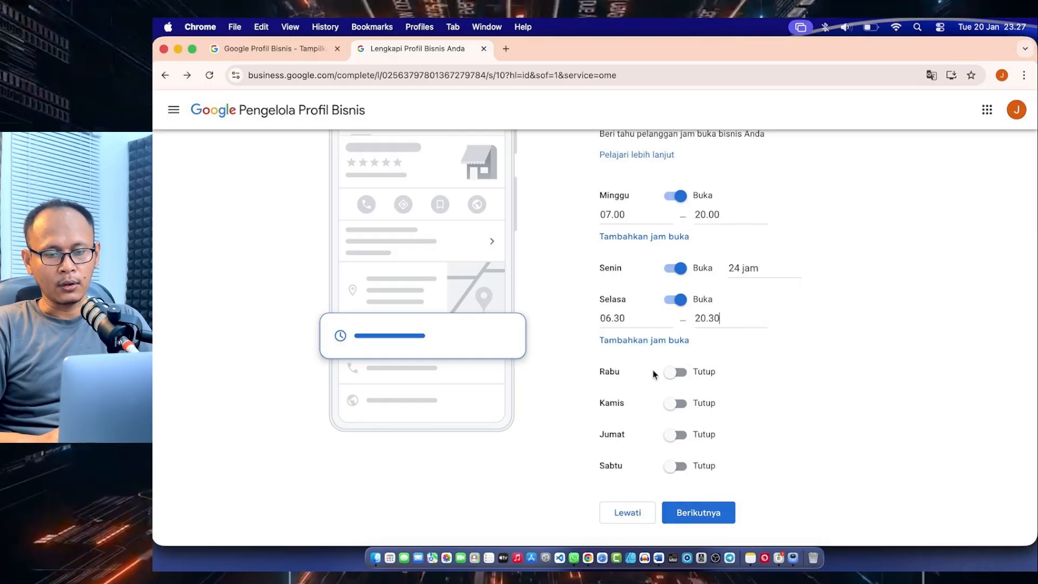
# Mark Rabu as open for 24 jam, leave Kamis to Sabtu closed, and submit the business hours
pyautogui.click(675, 371)
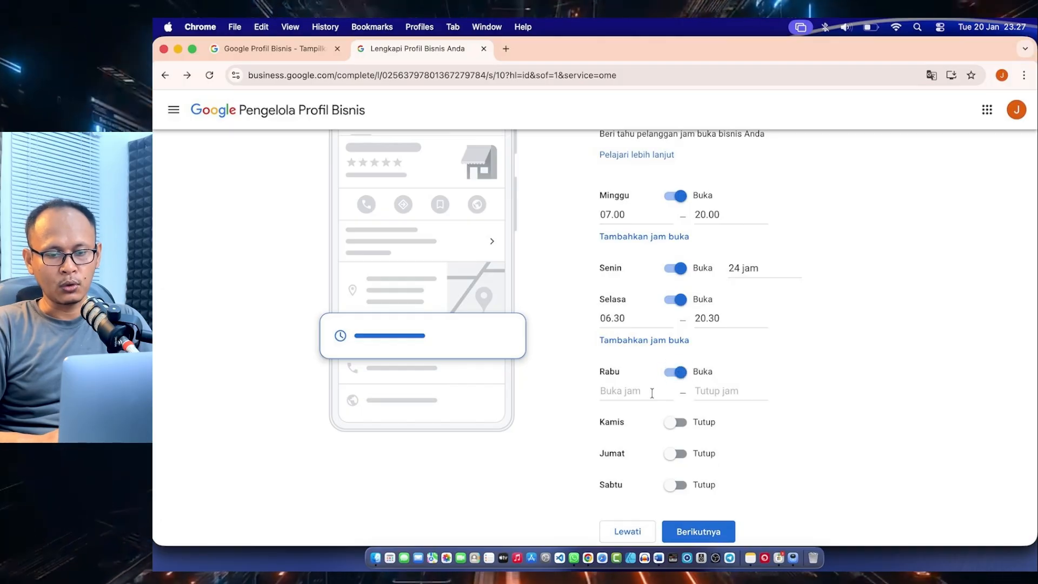
pyautogui.click(634, 393)
pyautogui.click(621, 419)
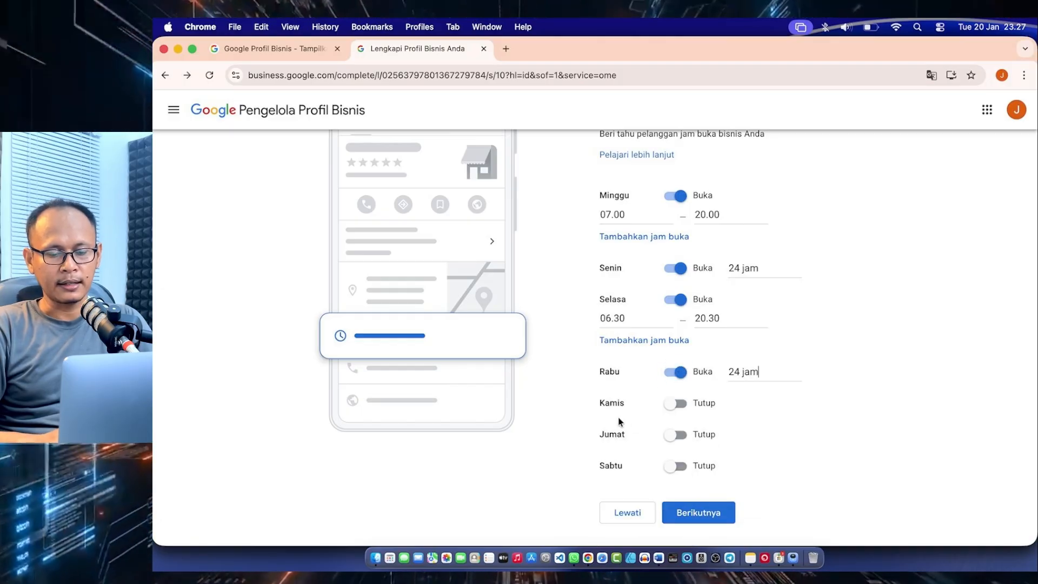
pyautogui.scroll(-1, 620, 422)
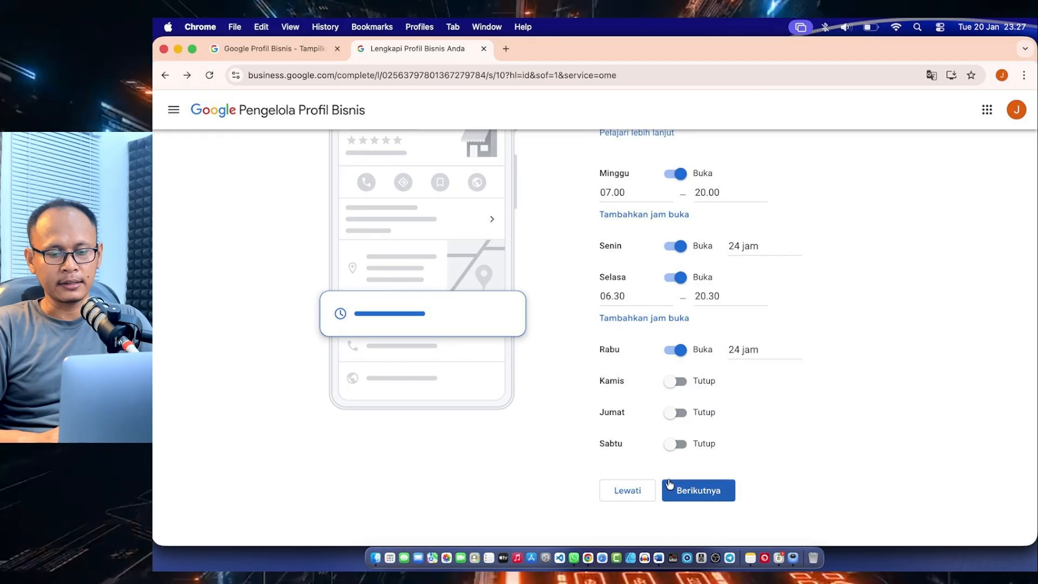
pyautogui.click(687, 489)
# Skip the business description without entering any text
pyautogui.scroll(-2, 706, 357)
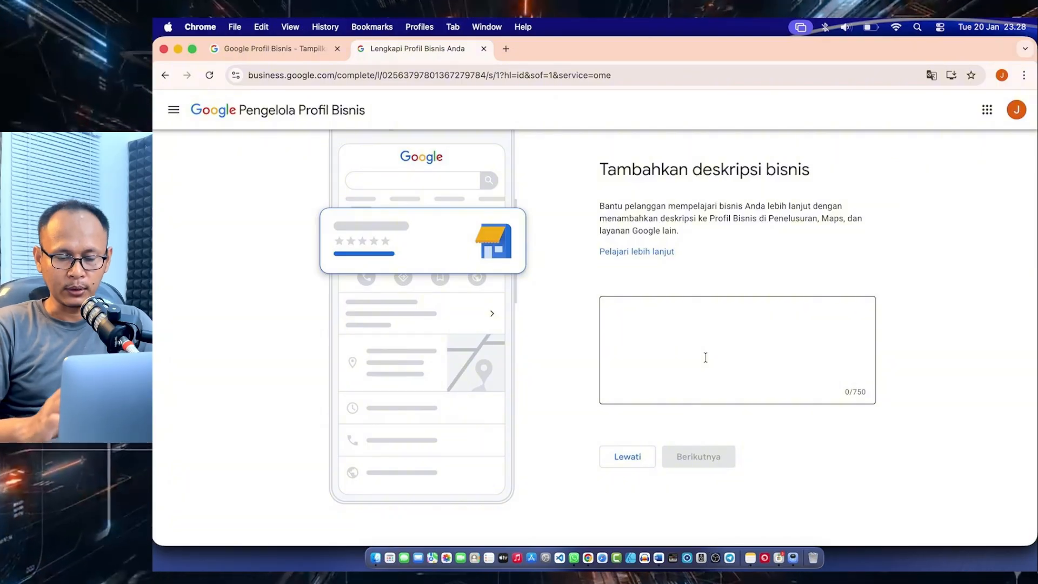
pyautogui.click(669, 349)
pyautogui.click(616, 454)
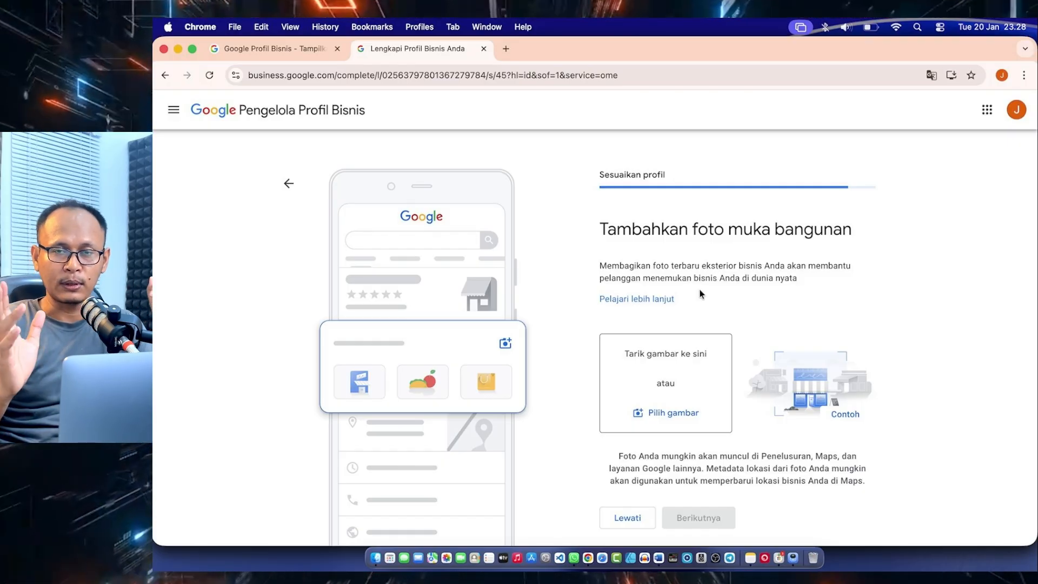
# Open the image chooser for the storefront photo, cancel it without choosing a file, and skip the storefront photo
pyautogui.scroll(-2, 699, 291)
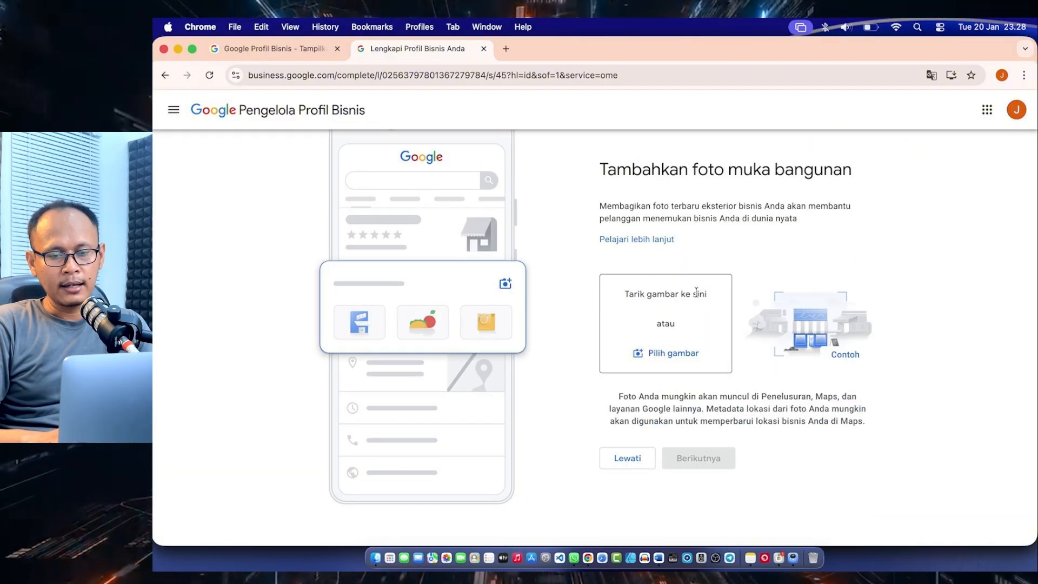
pyautogui.click(671, 355)
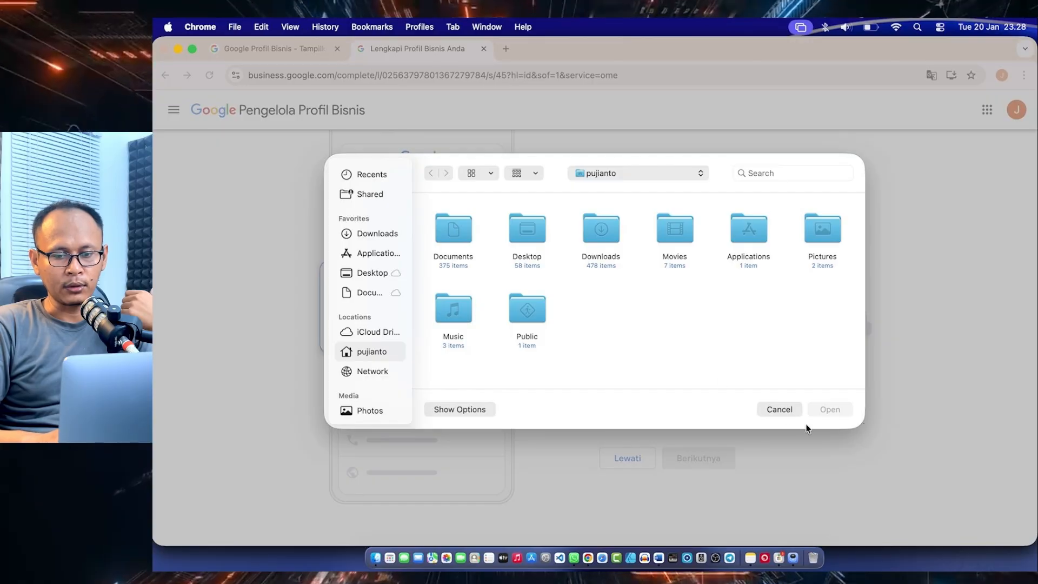
pyautogui.click(780, 410)
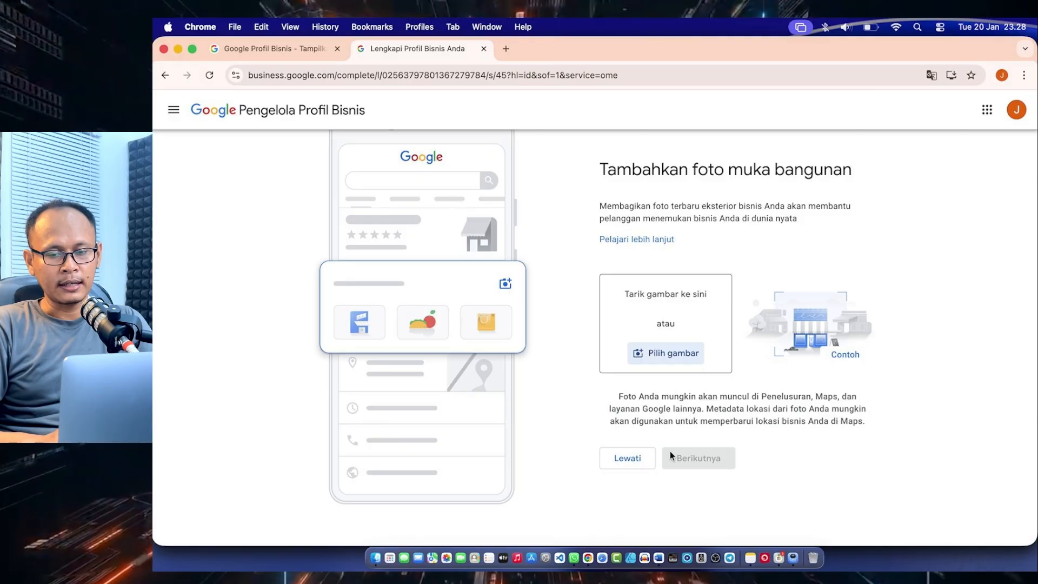
pyautogui.click(629, 461)
# Look over the example business photos and skip adding photos of the business
pyautogui.scroll(-3, 562, 415)
pyautogui.scroll(3, 562, 415)
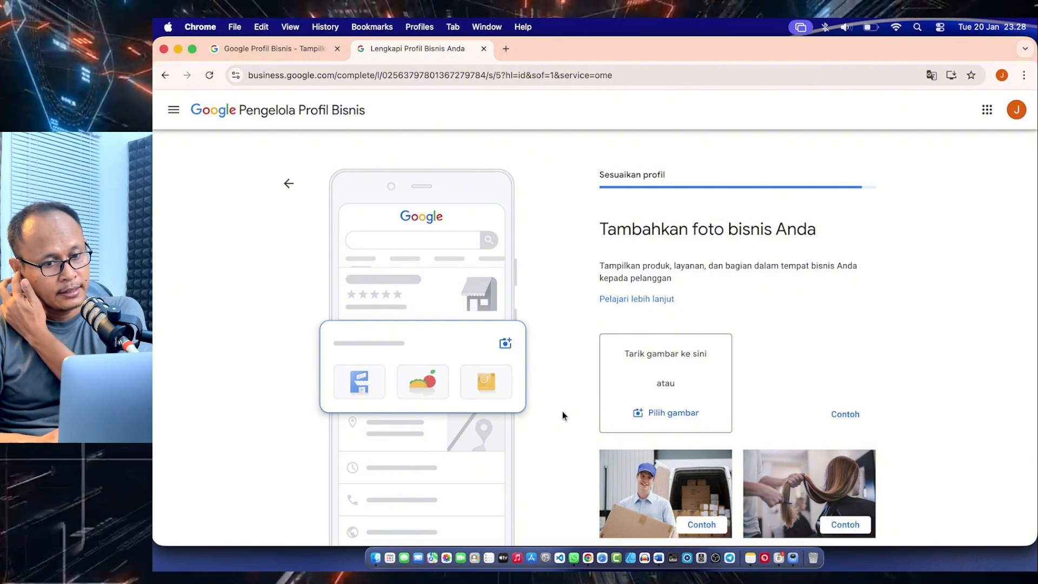
pyautogui.scroll(-3, 562, 415)
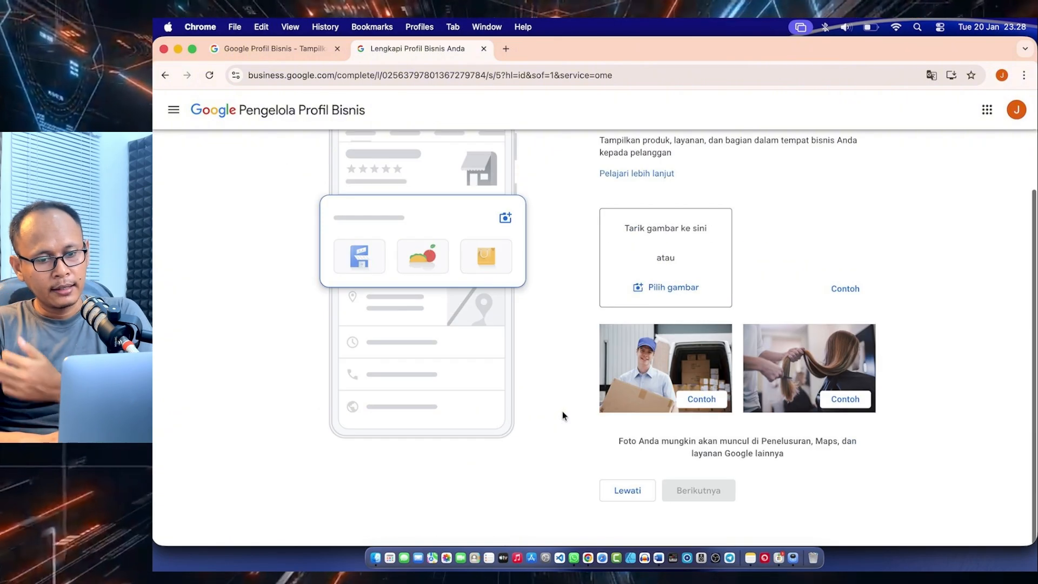
pyautogui.click(629, 489)
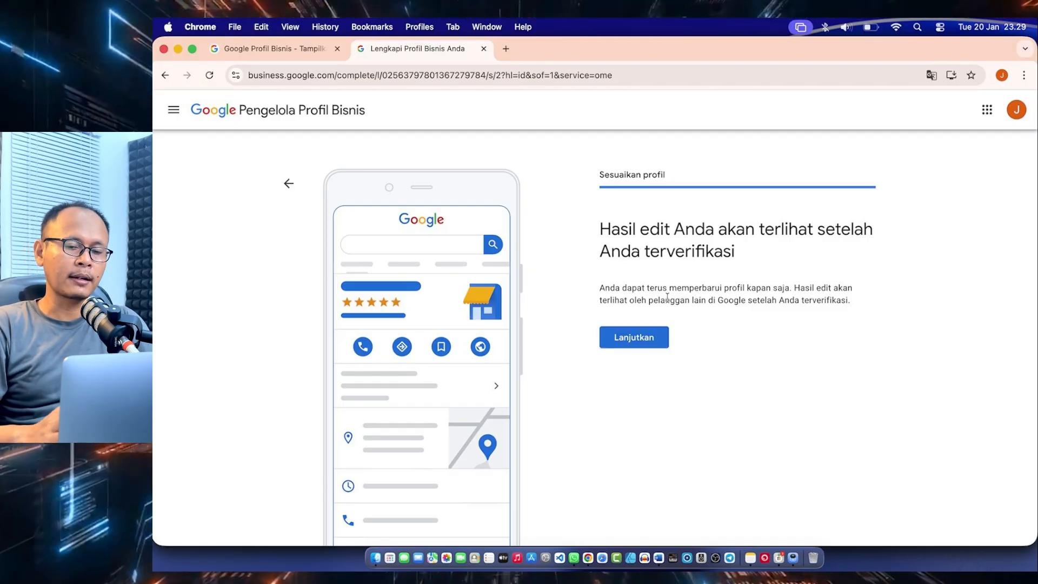
# Finish the profile setup and review the Bengkel Jian Motor profile overview with its verification notice and management options
pyautogui.click(632, 341)
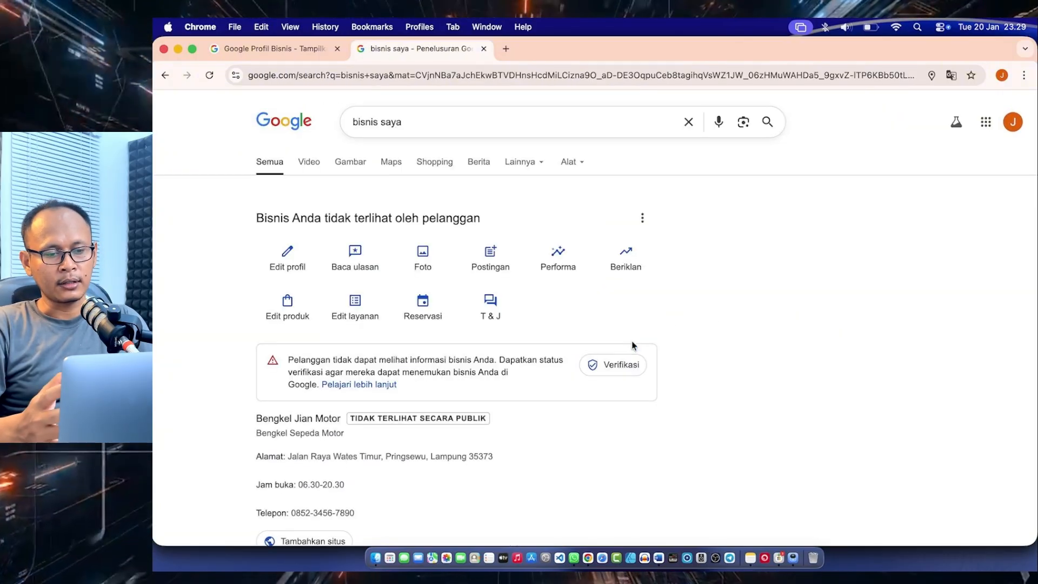
pyautogui.scroll(-2, 634, 345)
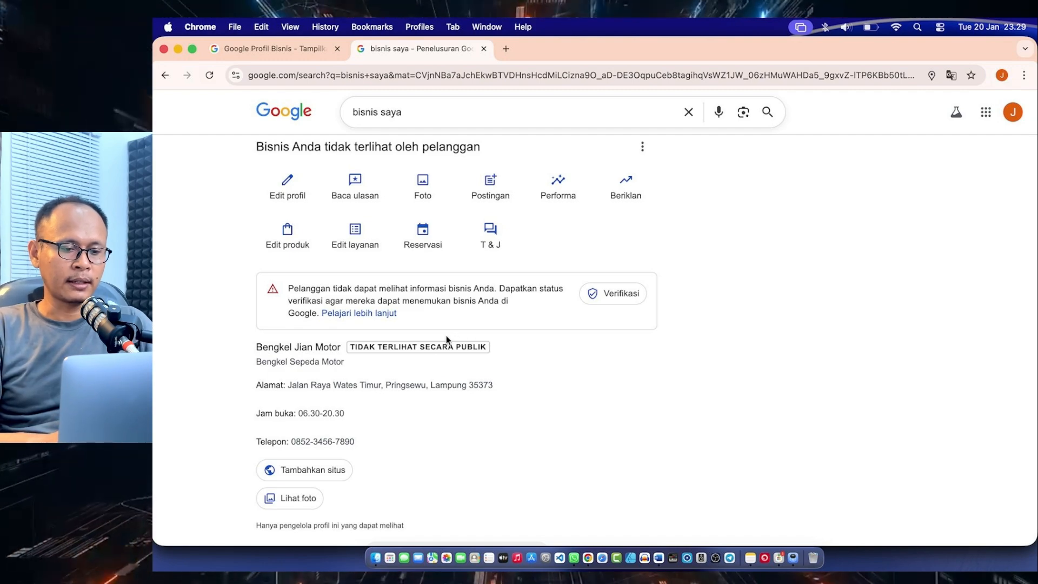
pyautogui.scroll(-1, 585, 359)
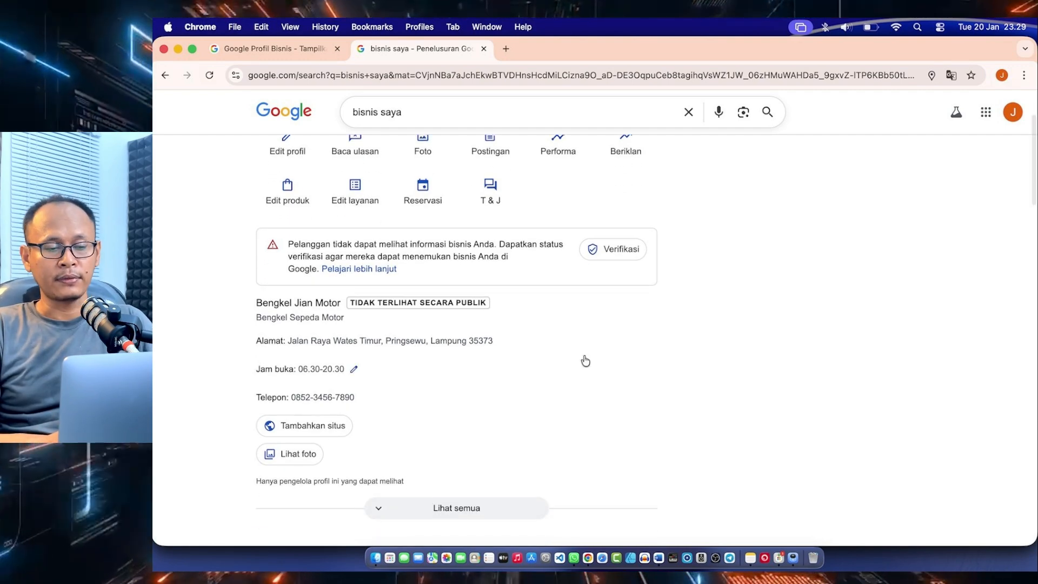
pyautogui.scroll(-5, 586, 359)
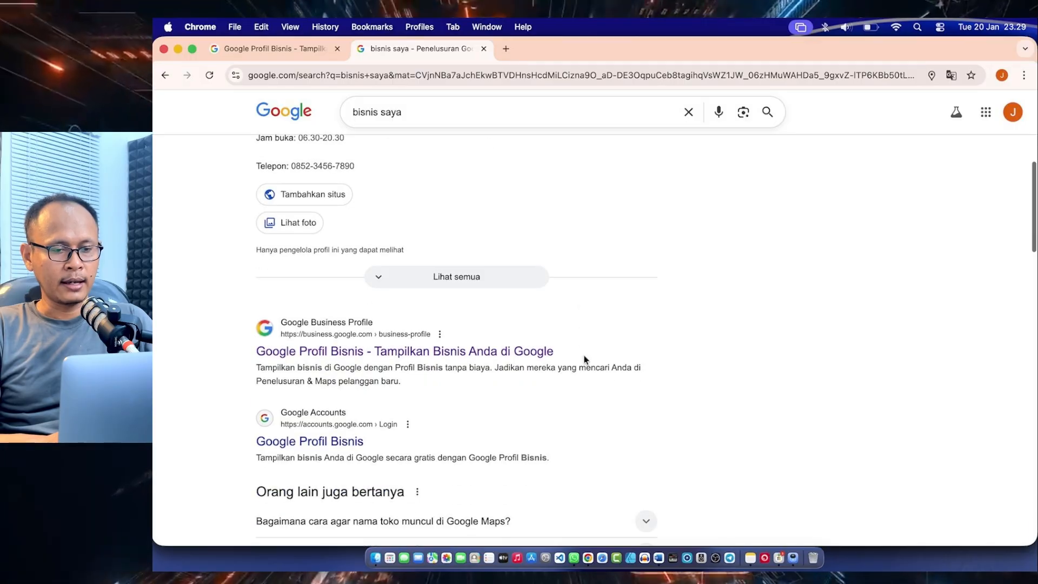
pyautogui.scroll(7, 584, 358)
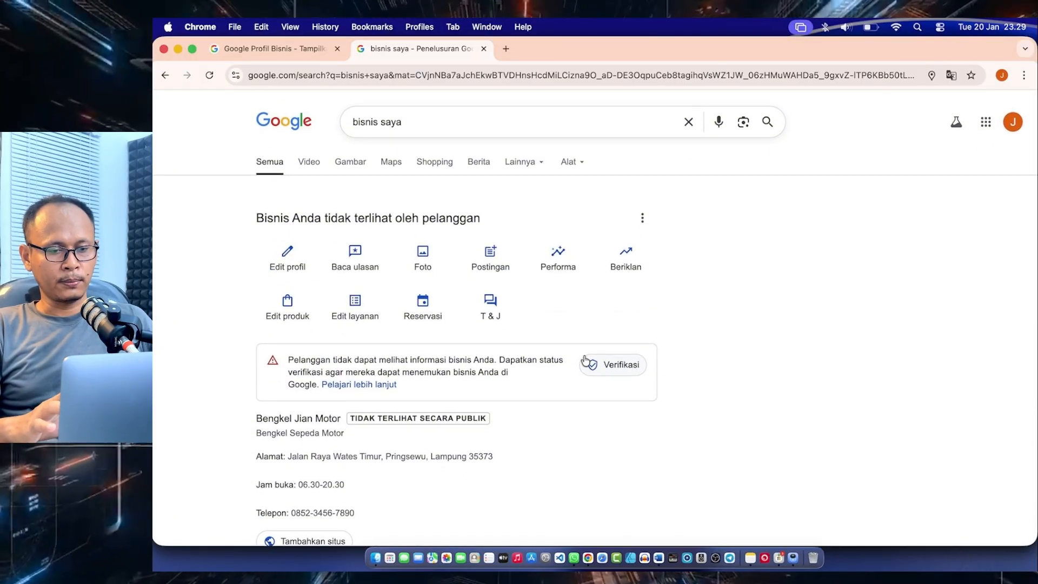